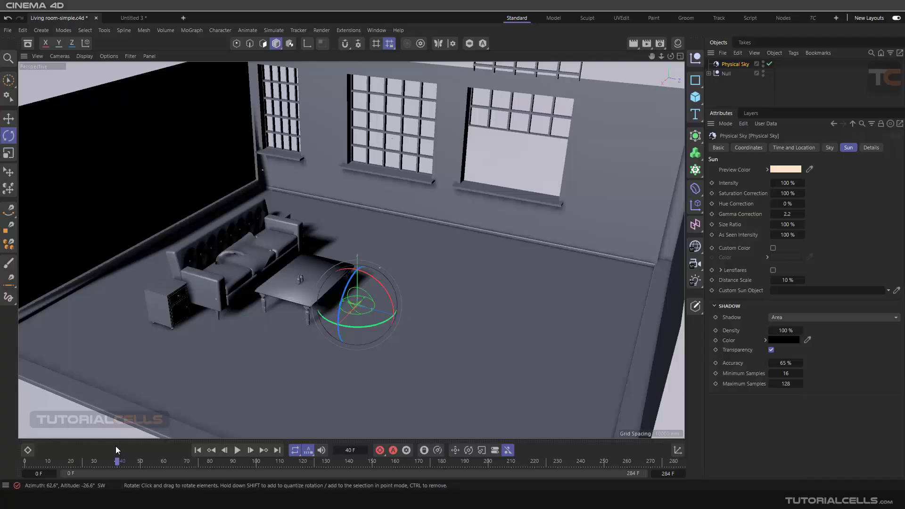
# Step: Hide the Null room model in both the viewport and the render so only the Physical Sky shows
pyautogui.click(831, 148)
pyautogui.click(847, 149)
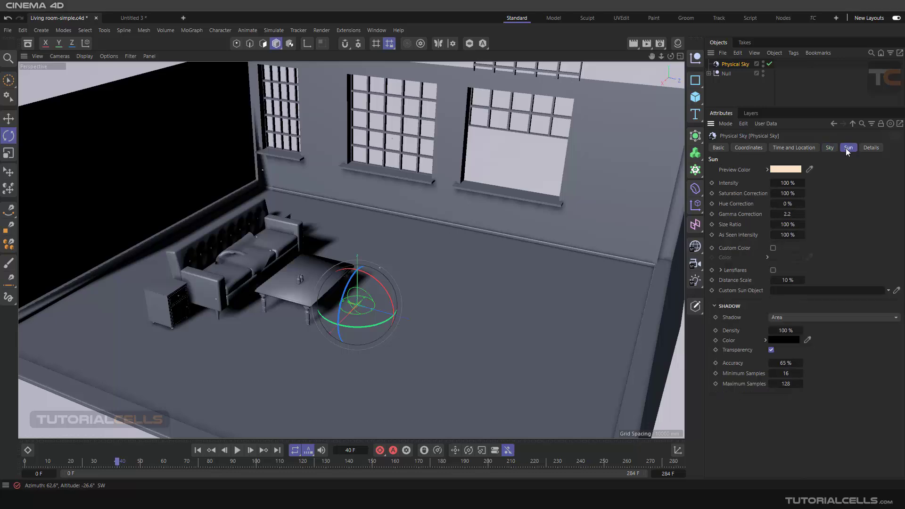
pyautogui.keyDown('alt'); pyautogui.moveTo(366, 314); pyautogui.dragTo(232, 326); pyautogui.keyUp('alt')
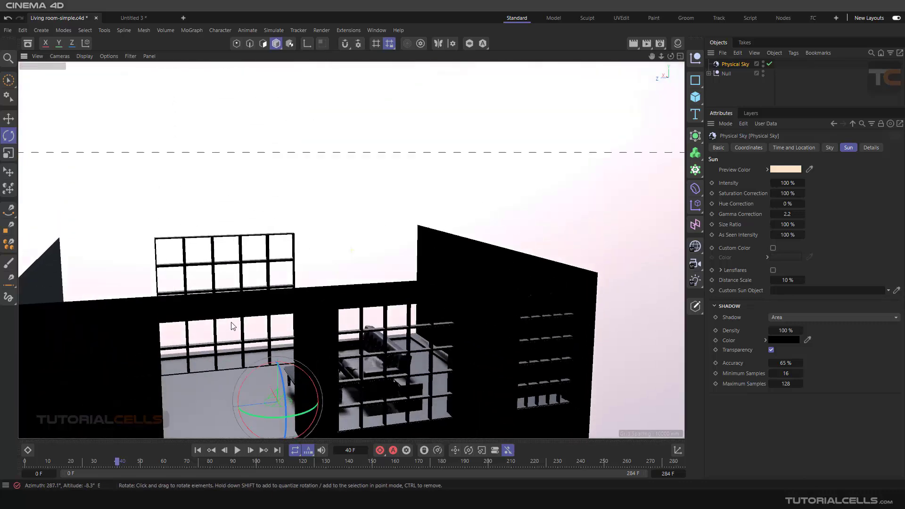
pyautogui.keyDown('alt'); pyautogui.click(763, 75); pyautogui.keyUp('alt')
pyautogui.keyDown('alt'); pyautogui.click(763, 75); pyautogui.keyUp('alt')
pyautogui.moveTo(421, 211); pyautogui.dragTo(416, 200)
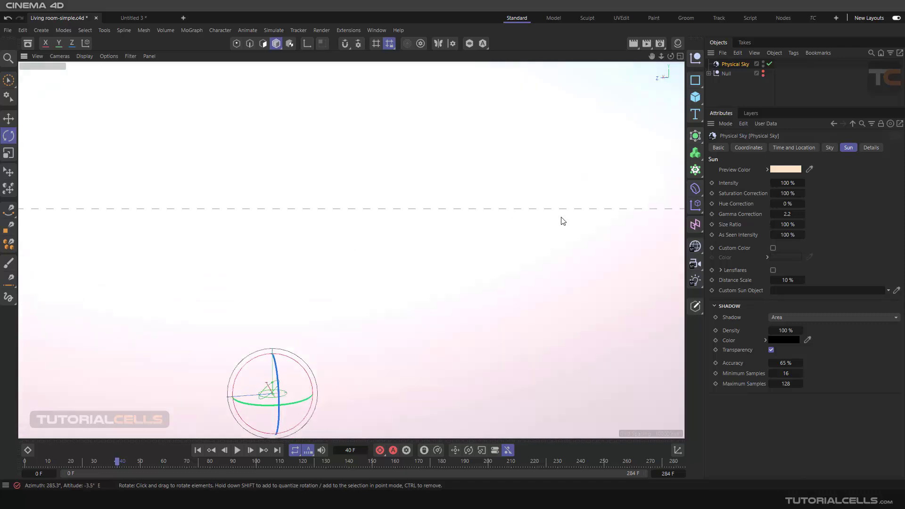
# Step: Try the months January, February and March for the Physical Sky's date
pyautogui.click(794, 148)
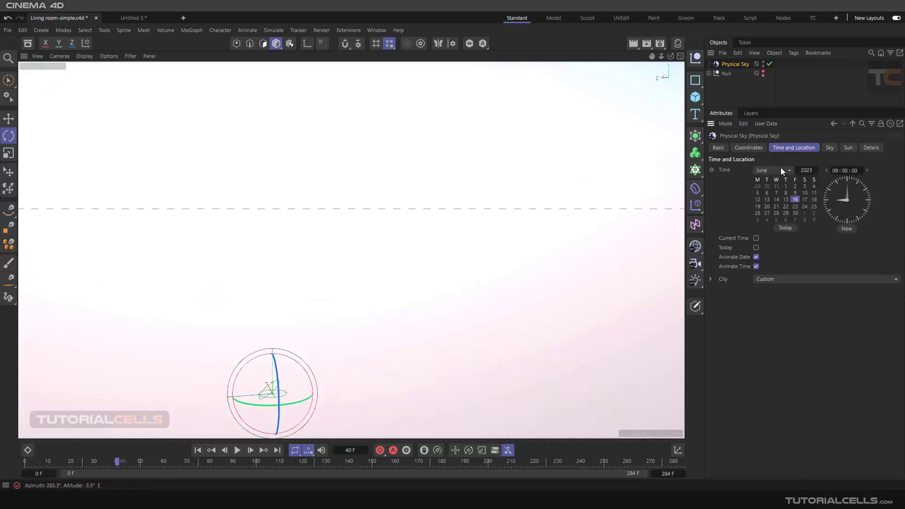
pyautogui.click(781, 168)
pyautogui.click(777, 183)
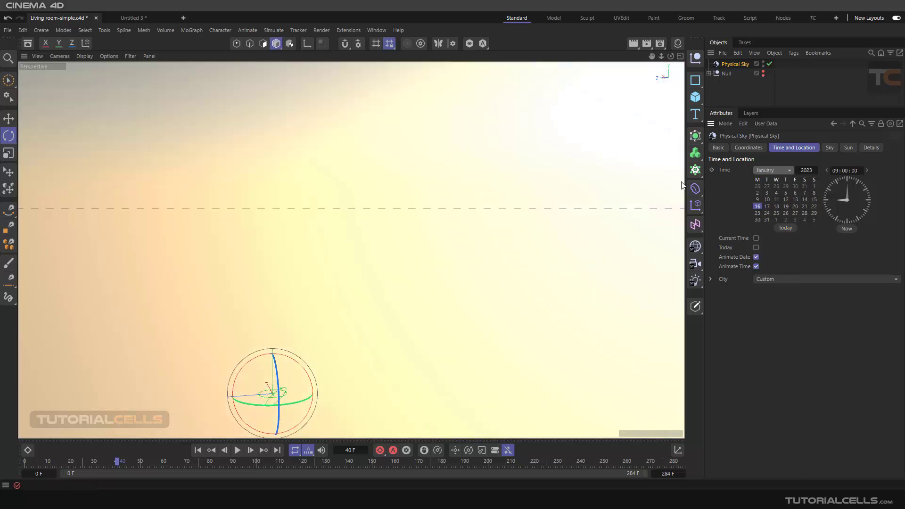
pyautogui.click(772, 171)
pyautogui.click(774, 191)
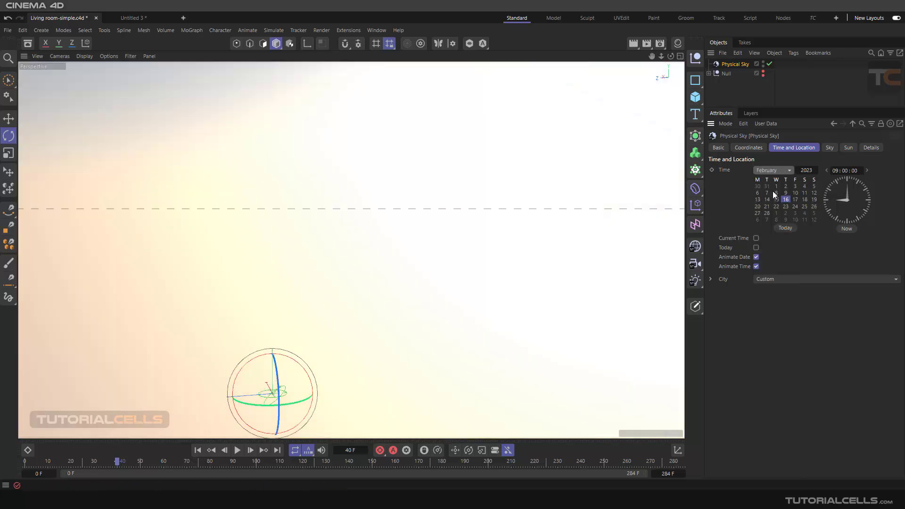
pyautogui.click(773, 170)
pyautogui.click(771, 199)
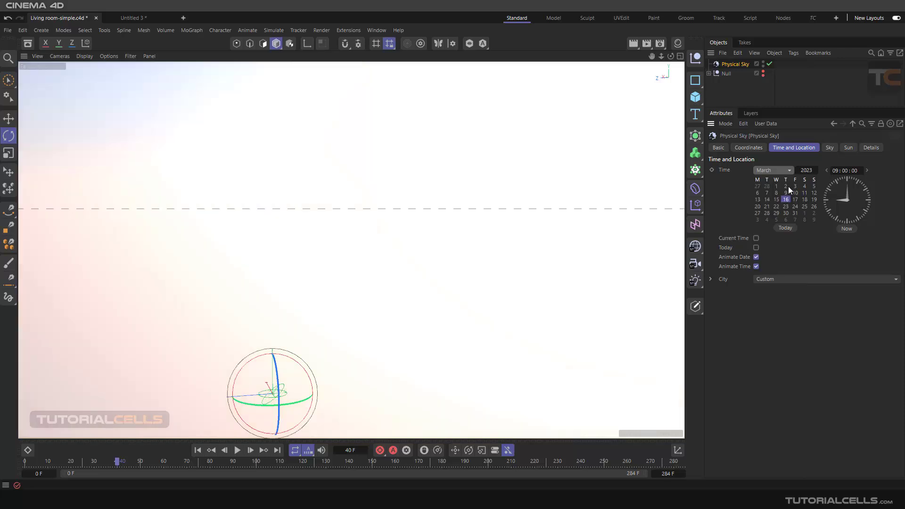
# Step: Step the Physical Sky's time back to 05:00:00
pyautogui.click(829, 173)
pyautogui.click(829, 173)
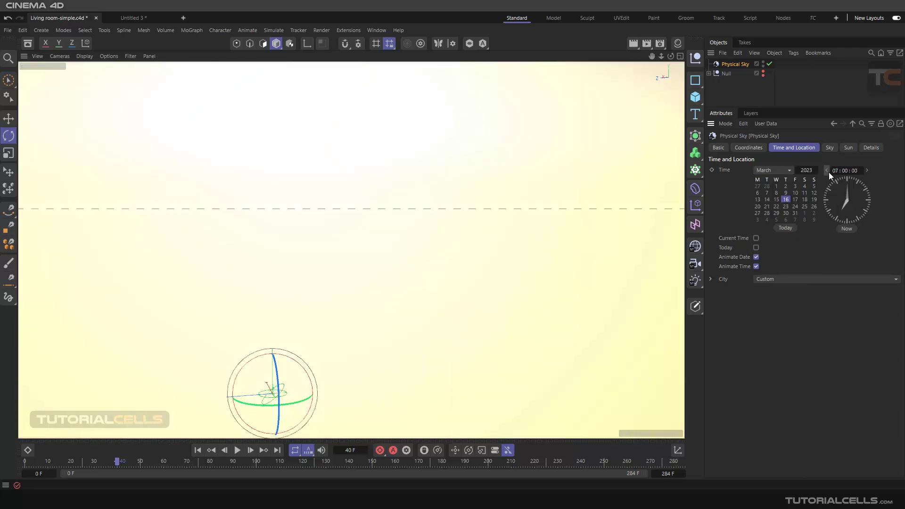
pyautogui.click(829, 173)
pyautogui.click(827, 171)
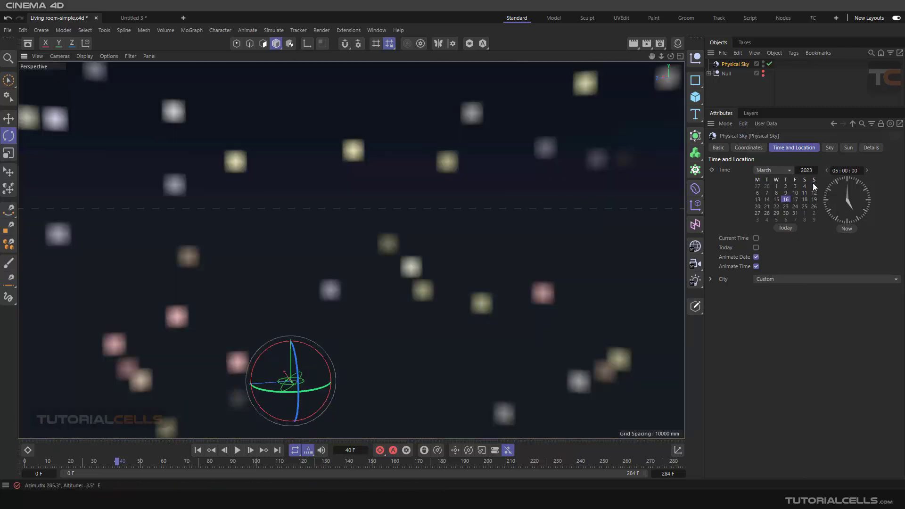
# Step: Advance the Physical Sky's time to 12:00:00
pyautogui.click(866, 171)
pyautogui.click(867, 171)
pyautogui.click(867, 171)
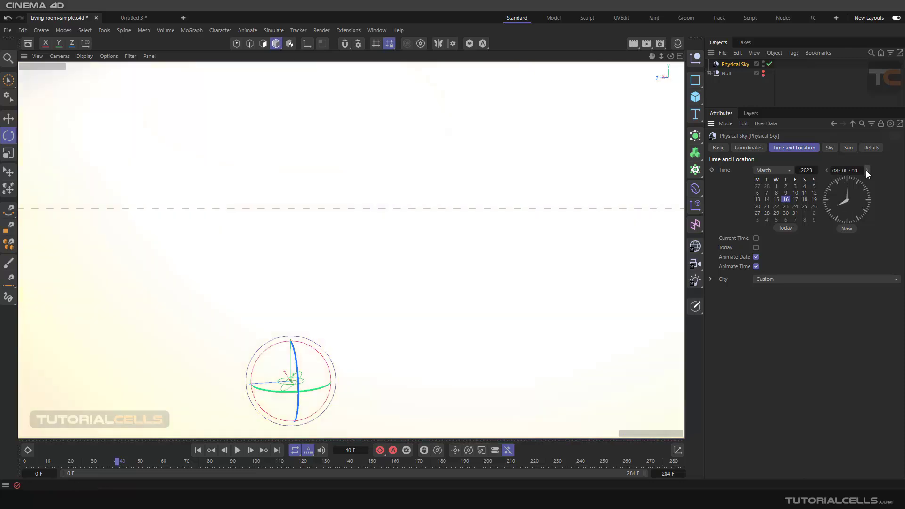
pyautogui.click(866, 171)
pyautogui.click(867, 170)
pyautogui.click(867, 171)
pyautogui.click(867, 170)
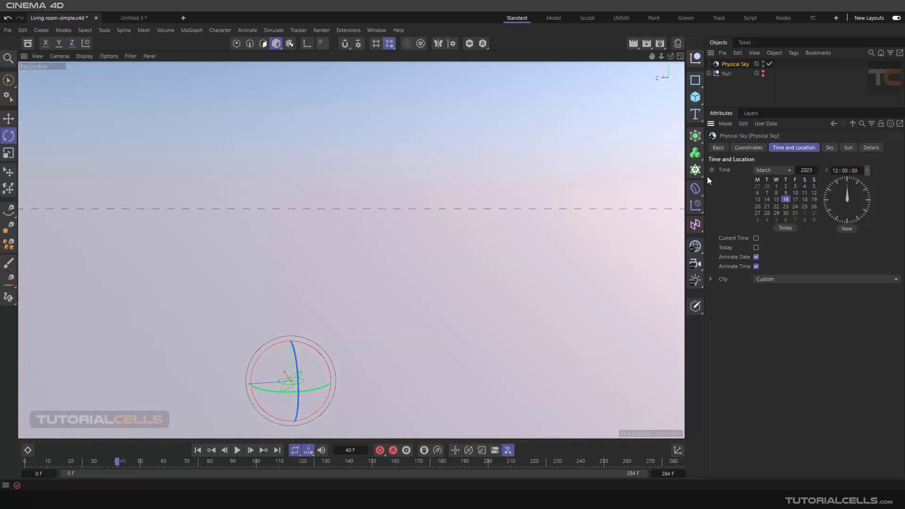
# Step: Try April as the Physical Sky's month and settle on May
pyautogui.keyDown('alt'); pyautogui.moveTo(518, 165); pyautogui.dragTo(624, 184); pyautogui.keyUp('alt')
pyautogui.click(759, 171)
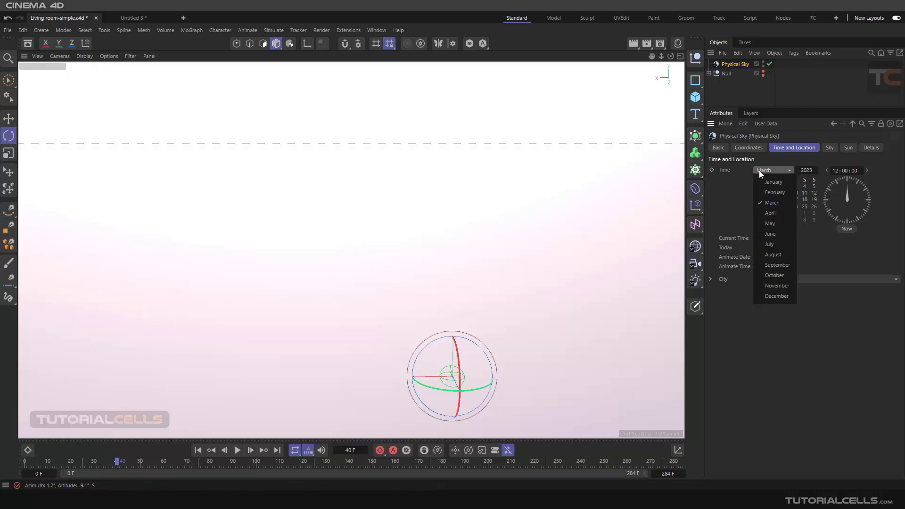
pyautogui.click(770, 213)
pyautogui.keyDown('alt'); pyautogui.moveTo(468, 183); pyautogui.dragTo(362, 174); pyautogui.keyUp('alt')
pyautogui.click(768, 170)
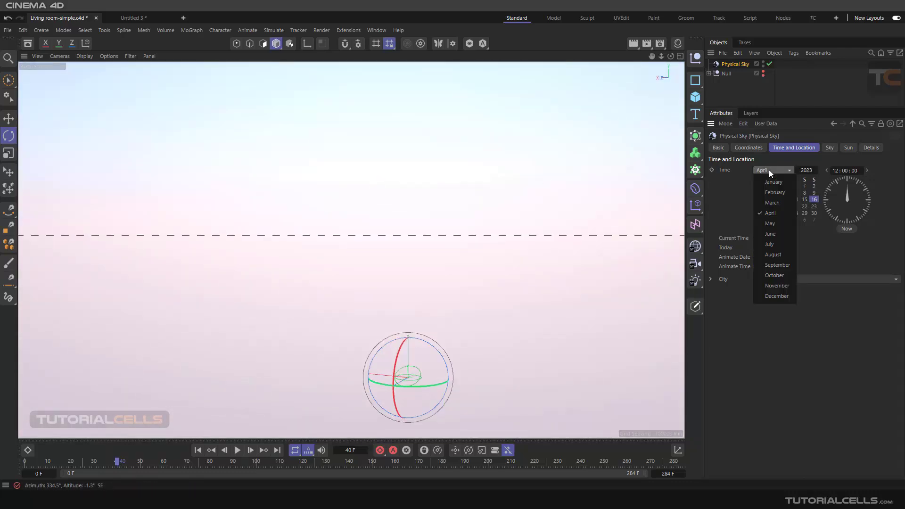
pyautogui.click(770, 222)
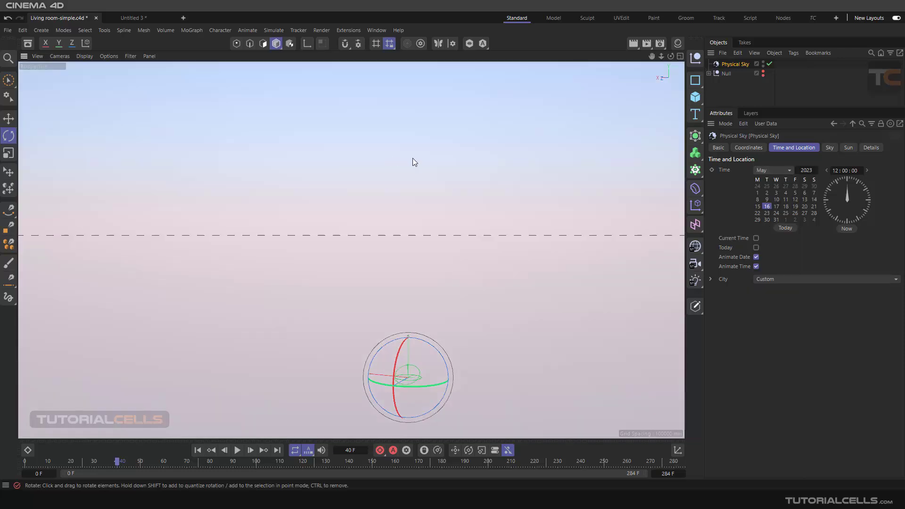
pyautogui.keyDown('alt'); pyautogui.moveTo(412, 162); pyautogui.dragTo(372, 132); pyautogui.keyUp('alt')
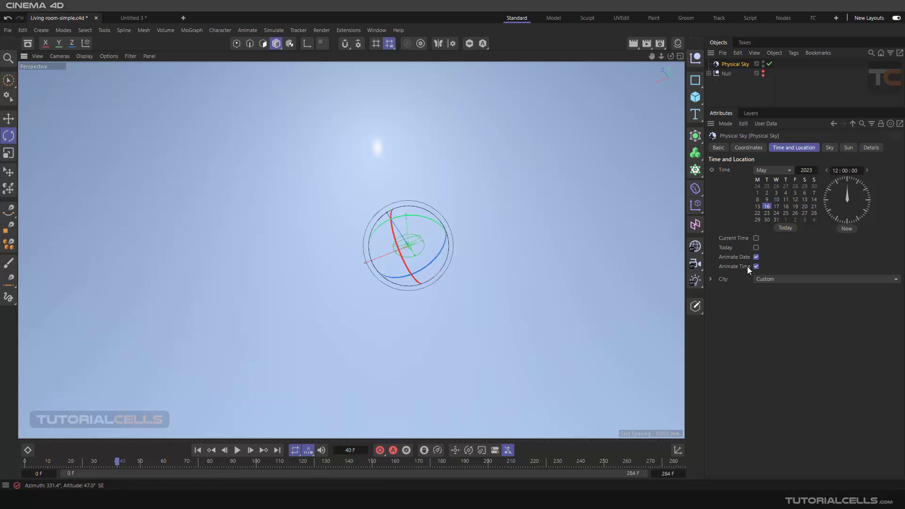
# Step: Render the current view, and start an Interactive Render Region resized to frame the sun
pyautogui.click(632, 44)
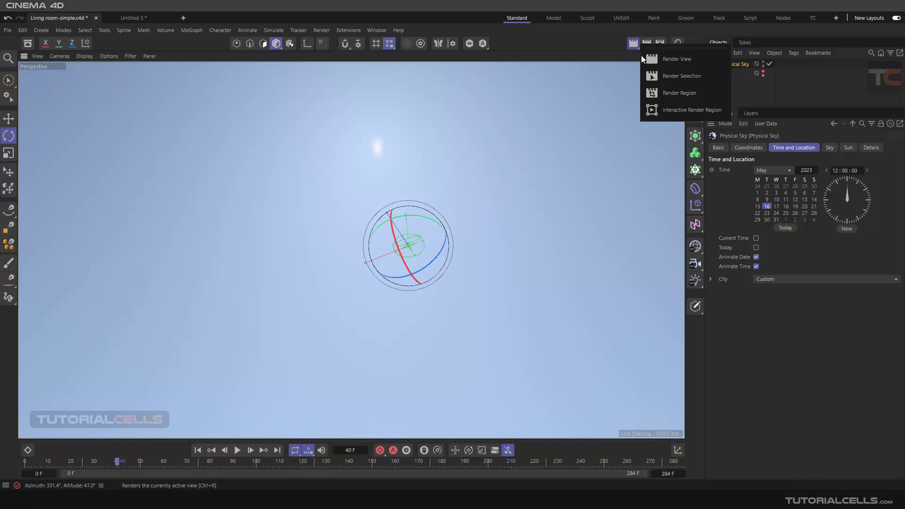
pyautogui.click(642, 59)
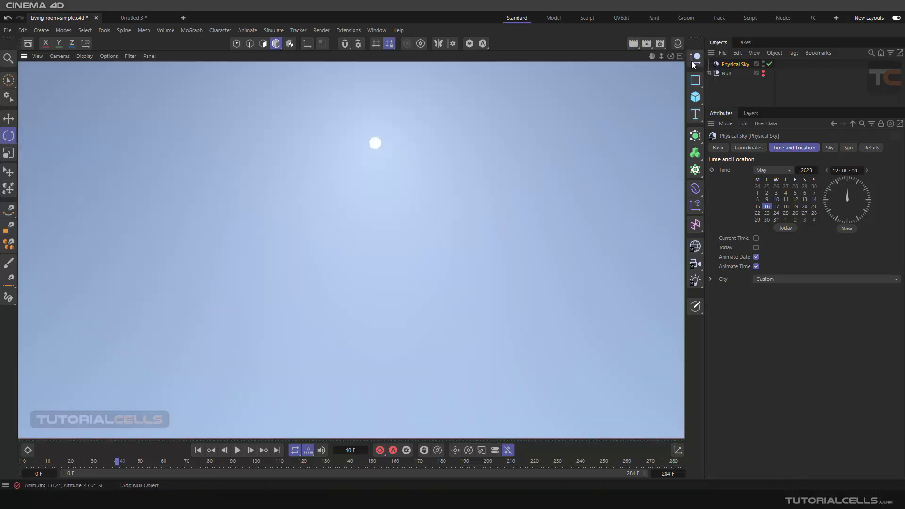
pyautogui.click(634, 43)
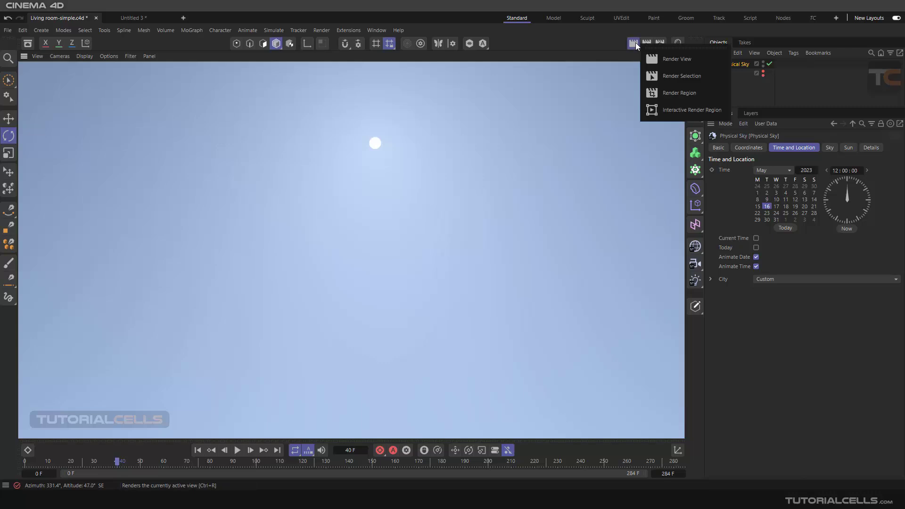
pyautogui.click(658, 108)
pyautogui.moveTo(354, 142); pyautogui.dragTo(353, 109)
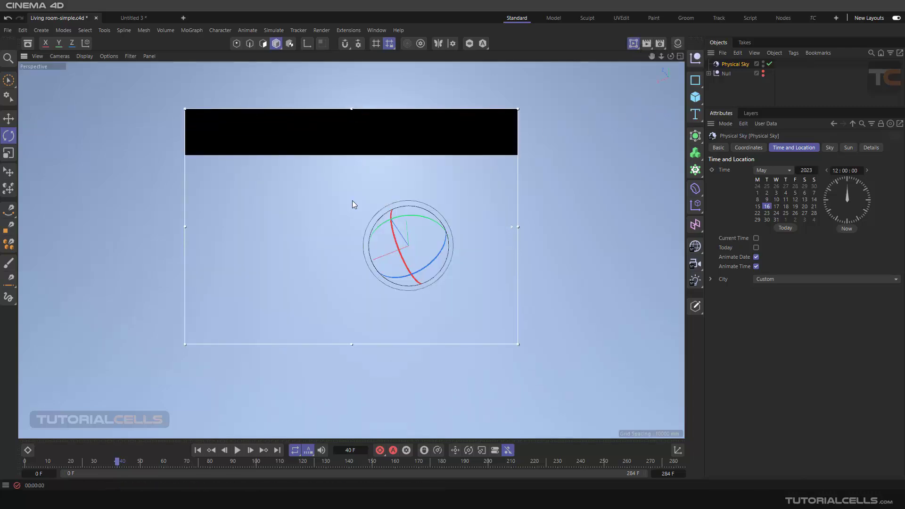
pyautogui.moveTo(350, 344); pyautogui.dragTo(351, 225)
pyautogui.moveTo(186, 172); pyautogui.dragTo(233, 168)
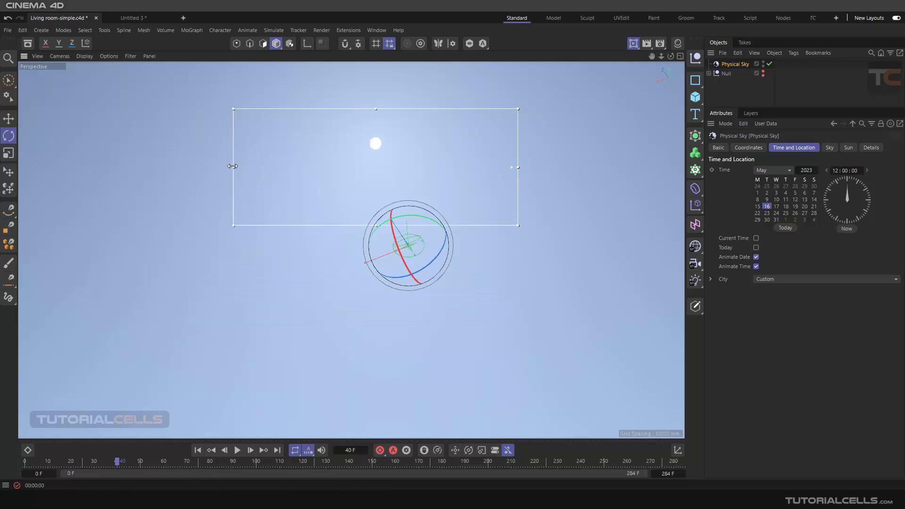
pyautogui.moveTo(511, 171); pyautogui.dragTo(511, 124)
pyautogui.moveTo(376, 230); pyautogui.dragTo(376, 304)
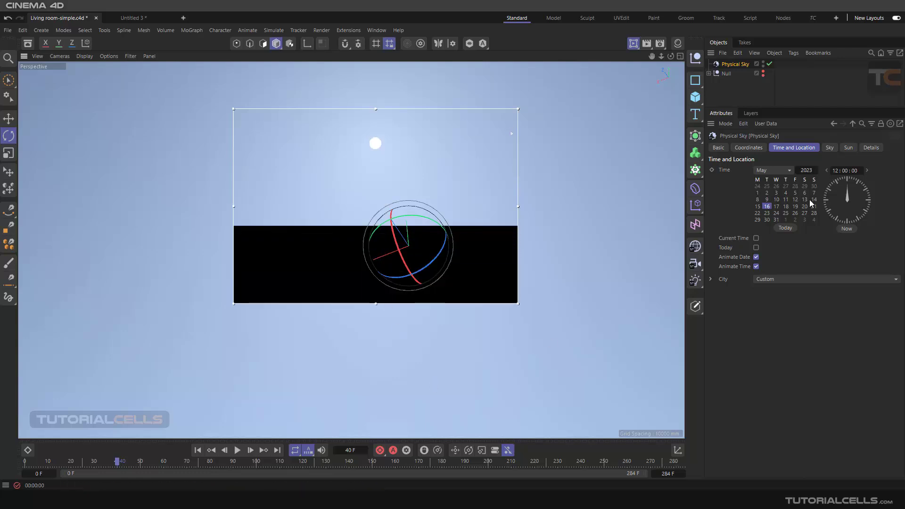
# Step: Try to adjust the hue and brightness of the sun's Preview Color
pyautogui.click(849, 147)
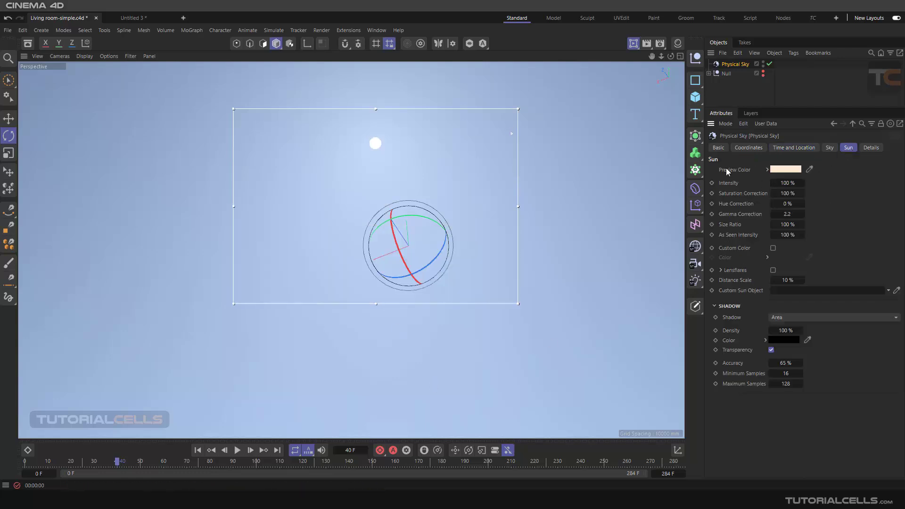
pyautogui.click(768, 171)
pyautogui.click(821, 194)
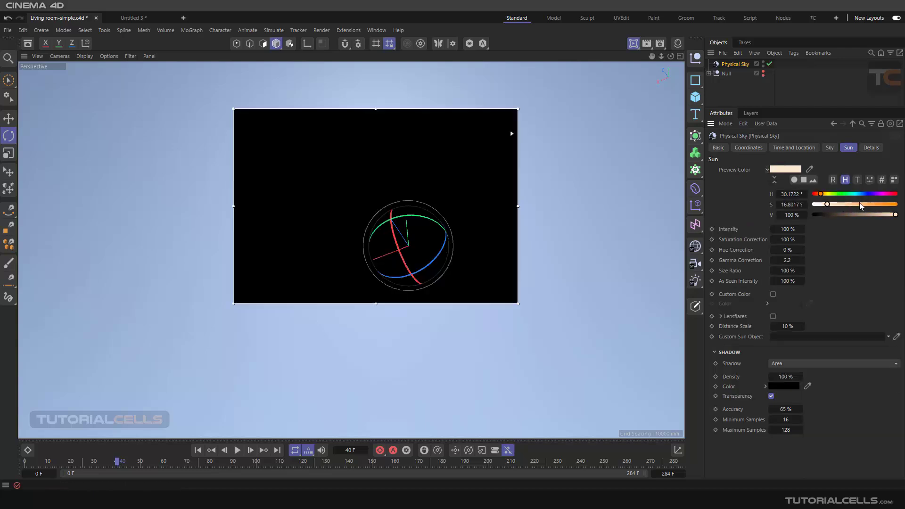
pyautogui.click(854, 215)
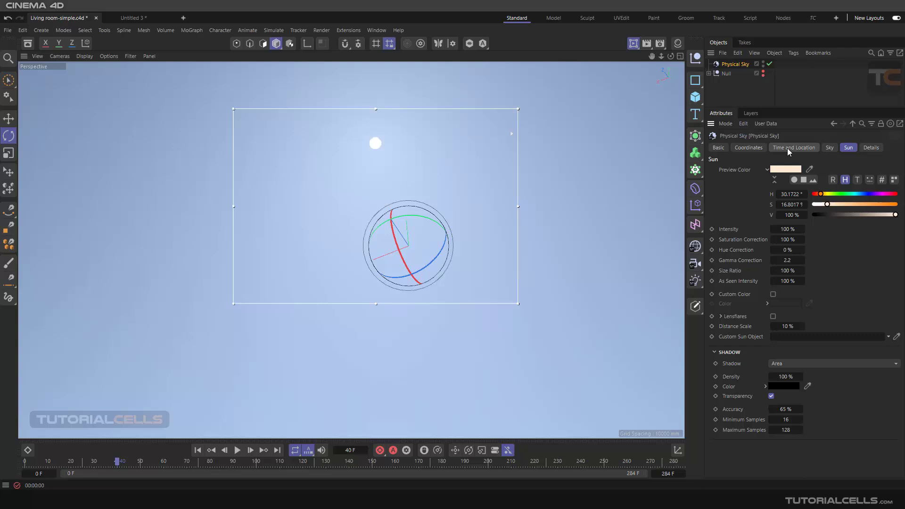
pyautogui.click(768, 170)
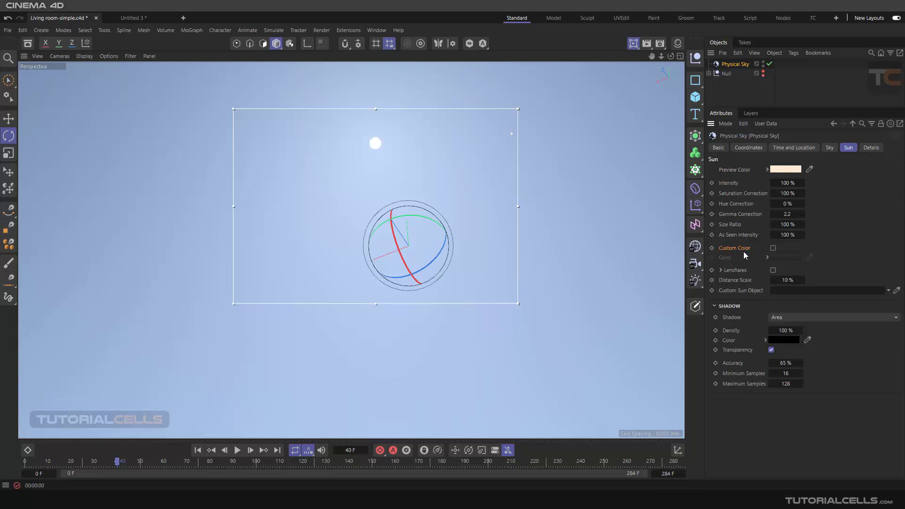
# Step: Try a blue custom sun color (RGB 20, 152, 248), and disable Custom Color again
pyautogui.click(773, 248)
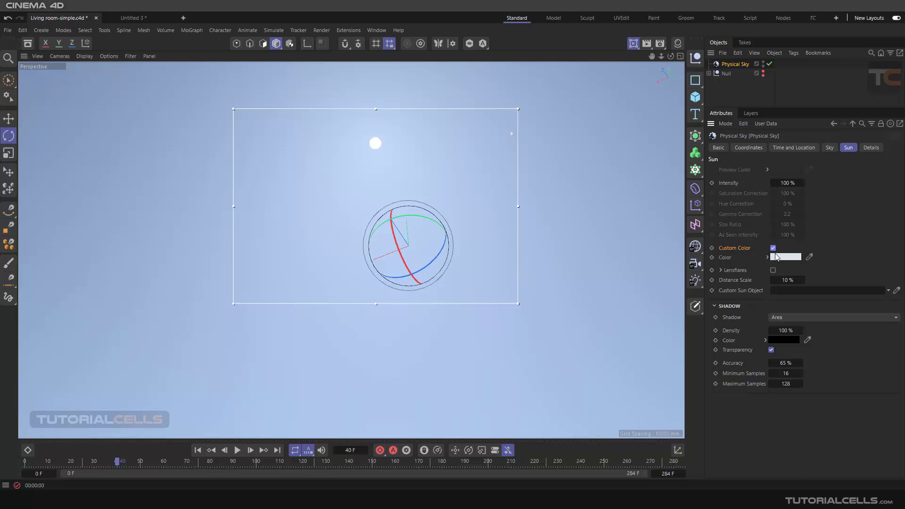
pyautogui.click(778, 257)
pyautogui.click(754, 307)
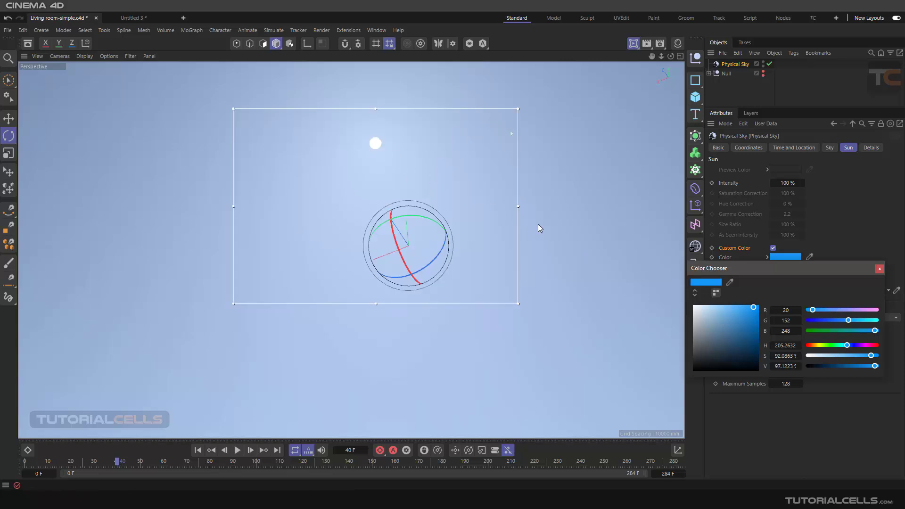
pyautogui.click(880, 269)
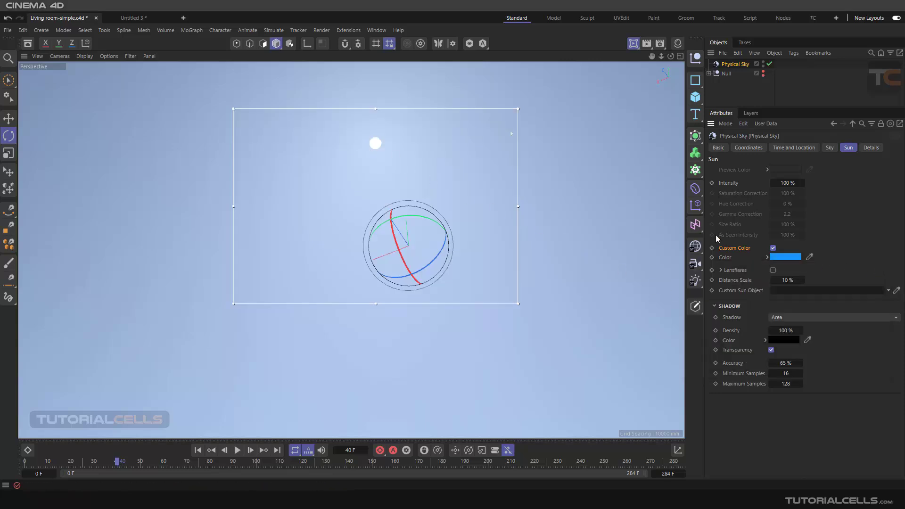
pyautogui.click(773, 248)
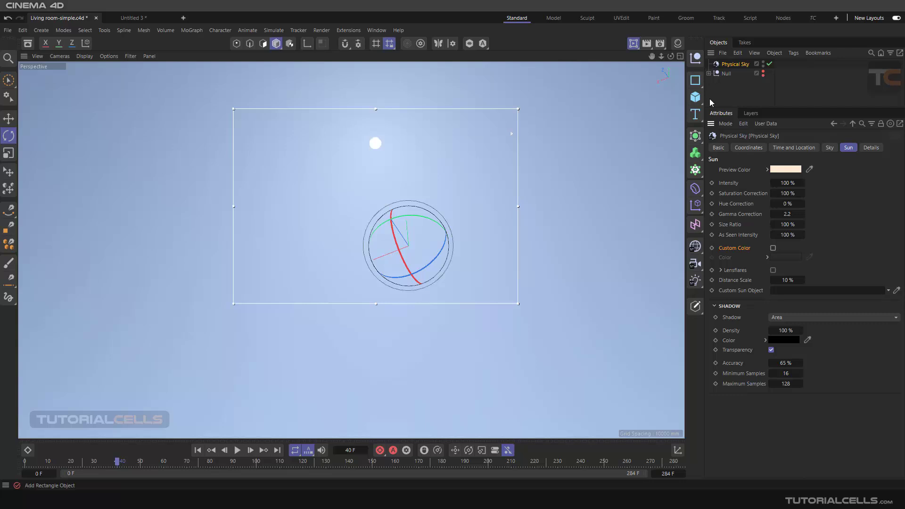
# Step: Try a sun Intensity of 159 %, and reset it to 100 %
pyautogui.moveTo(787, 186); pyautogui.dragTo(806, 187)
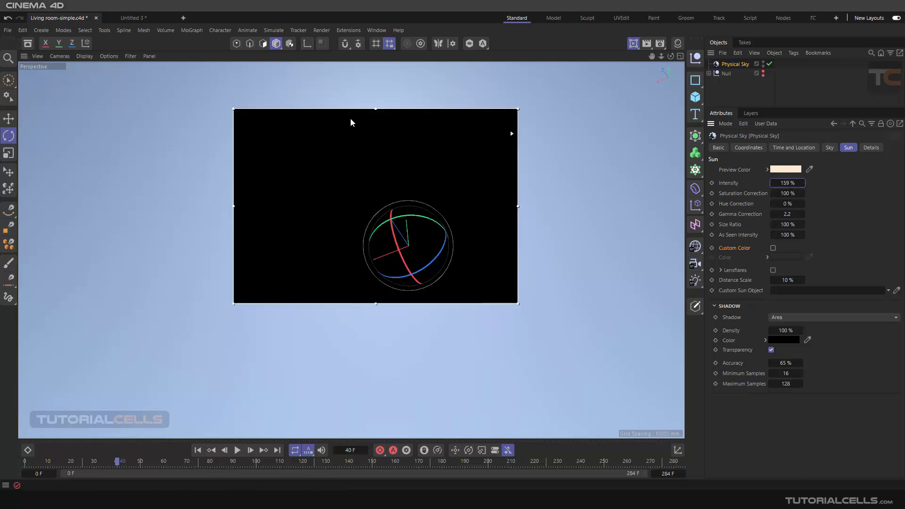
pyautogui.rightClick(801, 185)
pyautogui.click(802, 184)
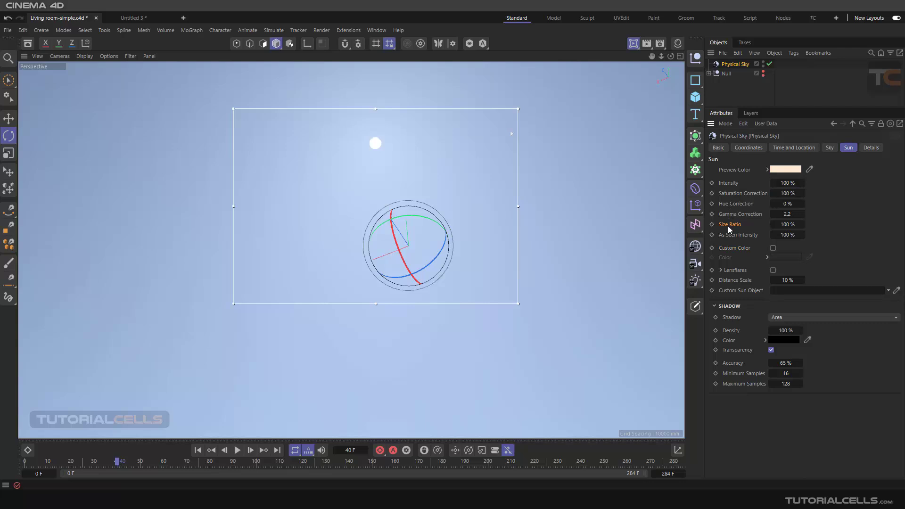
# Step: Set the sun's Size Ratio to 201 % and As Seen Intensity to 55 %
pyautogui.moveTo(783, 226); pyautogui.dragTo(798, 224)
pyautogui.moveTo(789, 236); pyautogui.dragTo(780, 236)
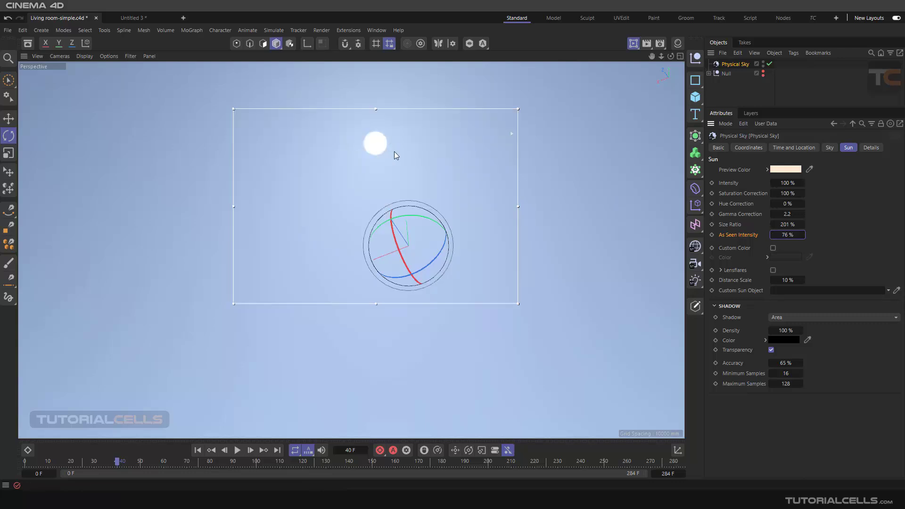
pyautogui.moveTo(778, 237); pyautogui.dragTo(767, 238)
# Step: Turn off the Interactive Render Region and render the current view of the sun
pyautogui.click(633, 44)
pyautogui.click(656, 109)
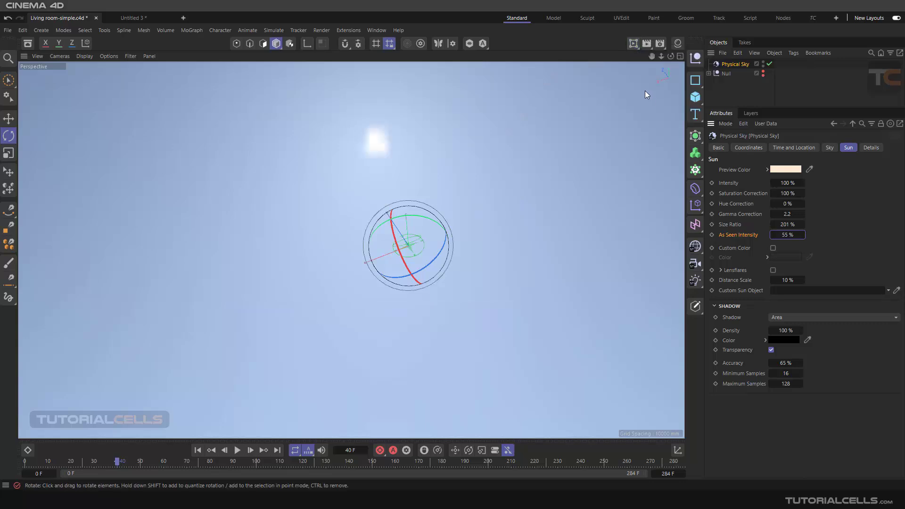
pyautogui.click(635, 45)
pyautogui.click(634, 44)
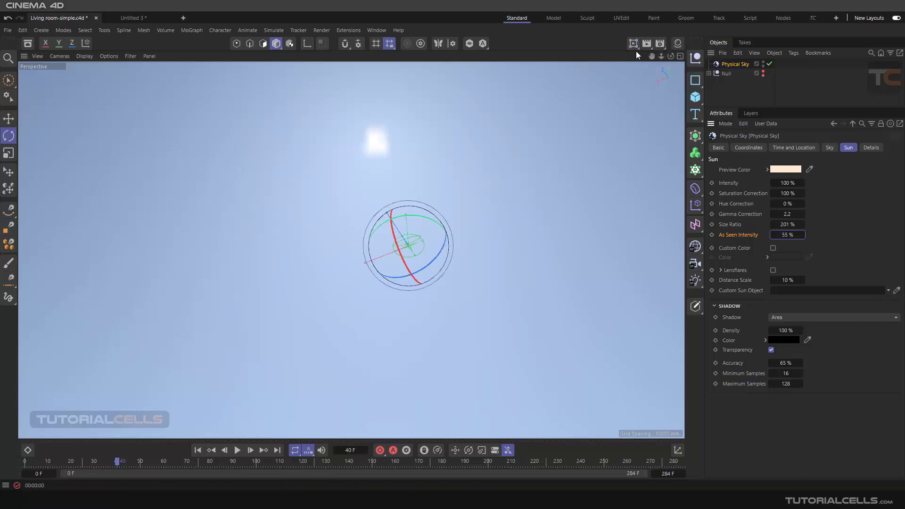
pyautogui.click(634, 45)
pyautogui.click(654, 58)
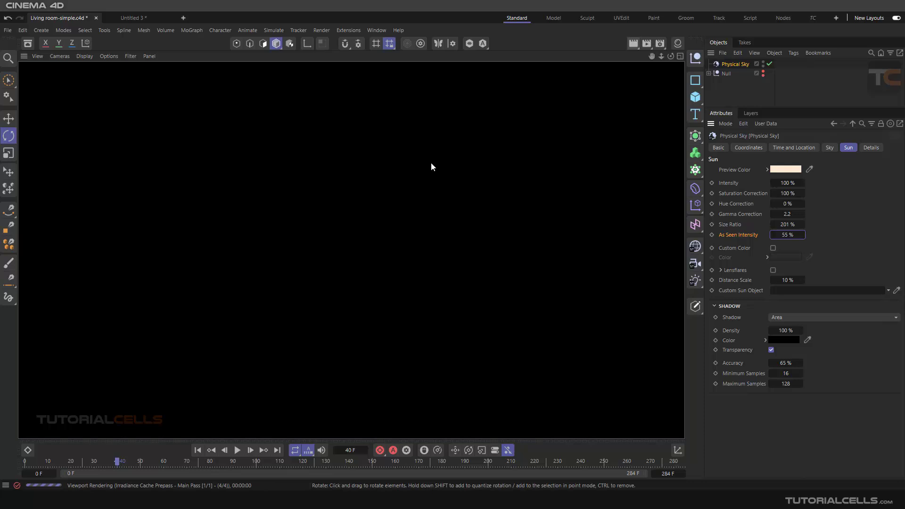
# Step: Try an As Seen Intensity of 3 % on the sun, and reset it to 100 %
pyautogui.keyDown('alt'); pyautogui.moveTo(431, 162); pyautogui.dragTo(446, 269); pyautogui.keyUp('alt')
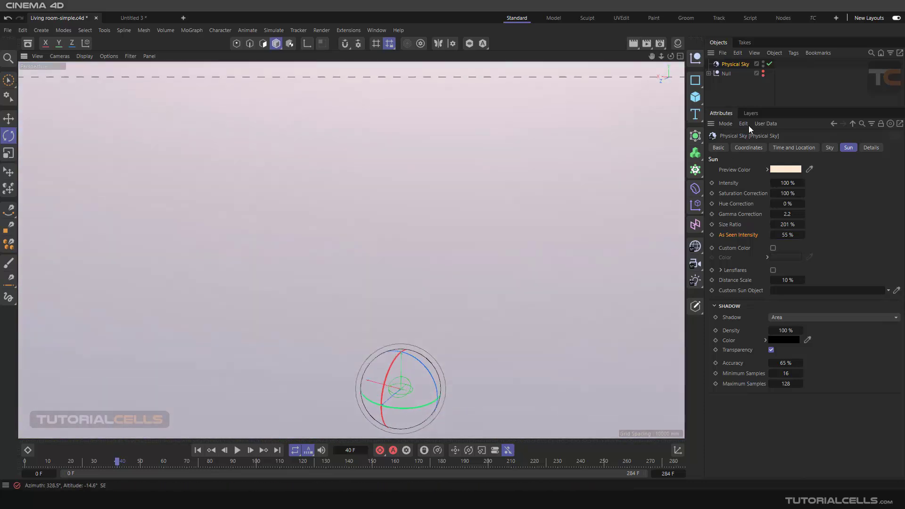
pyautogui.keyDown('alt'); pyautogui.moveTo(503, 201); pyautogui.dragTo(523, 198); pyautogui.keyUp('alt')
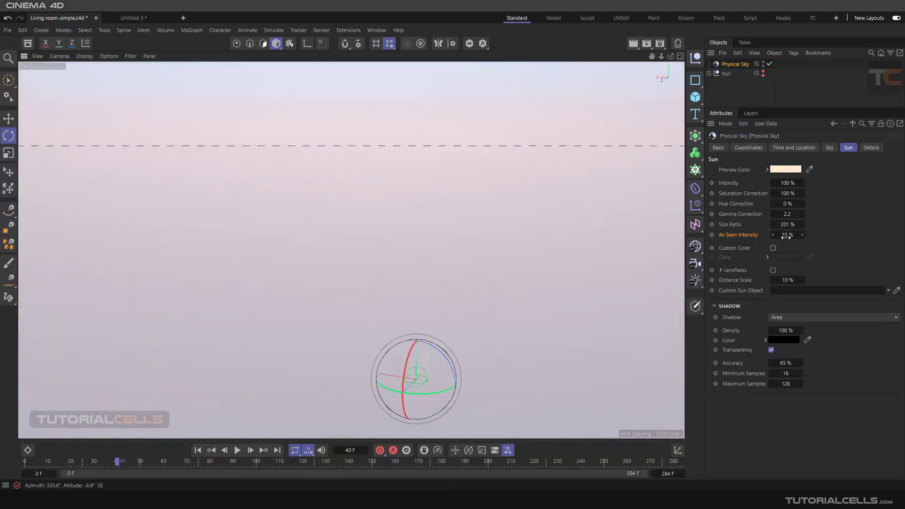
pyautogui.moveTo(787, 237); pyautogui.dragTo(778, 237)
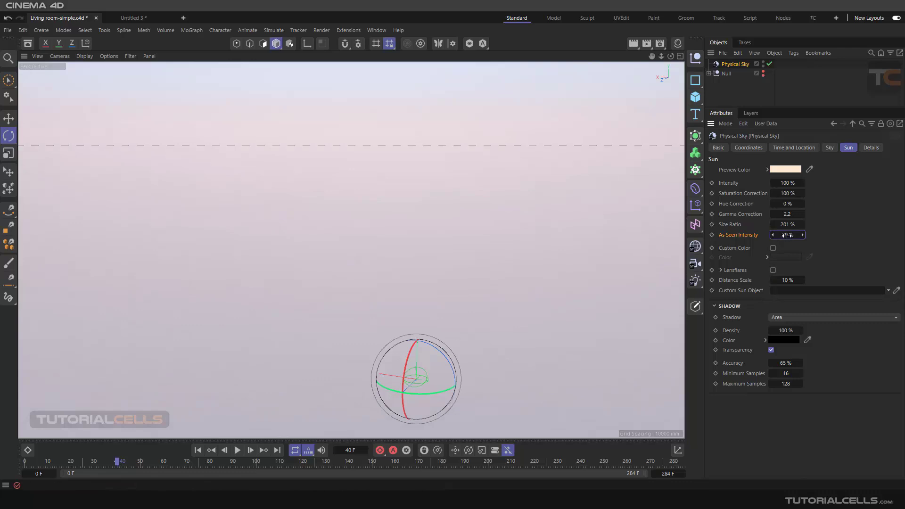
pyautogui.moveTo(779, 235); pyautogui.dragTo(791, 235)
pyautogui.keyDown('alt'); pyautogui.moveTo(535, 240); pyautogui.dragTo(538, 182); pyautogui.keyUp('alt')
pyautogui.moveTo(788, 235); pyautogui.dragTo(777, 234)
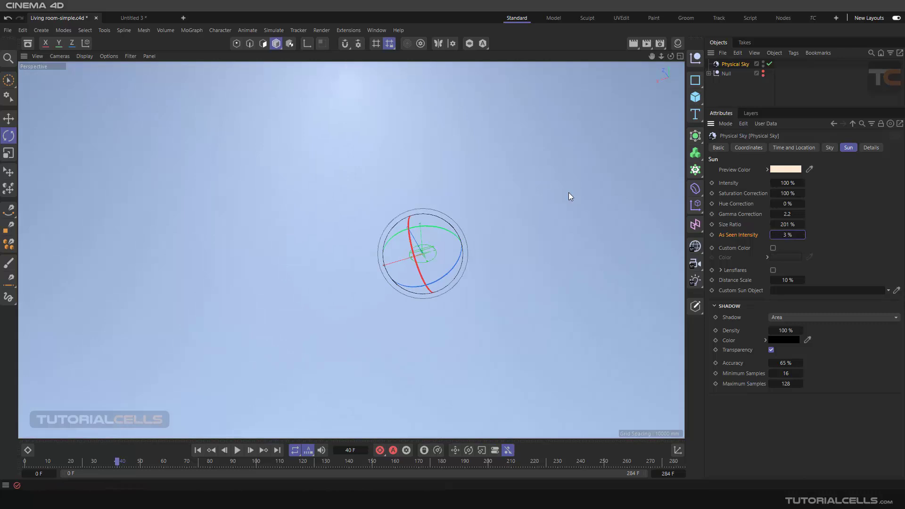
pyautogui.moveTo(389, 116); pyautogui.dragTo(390, 145)
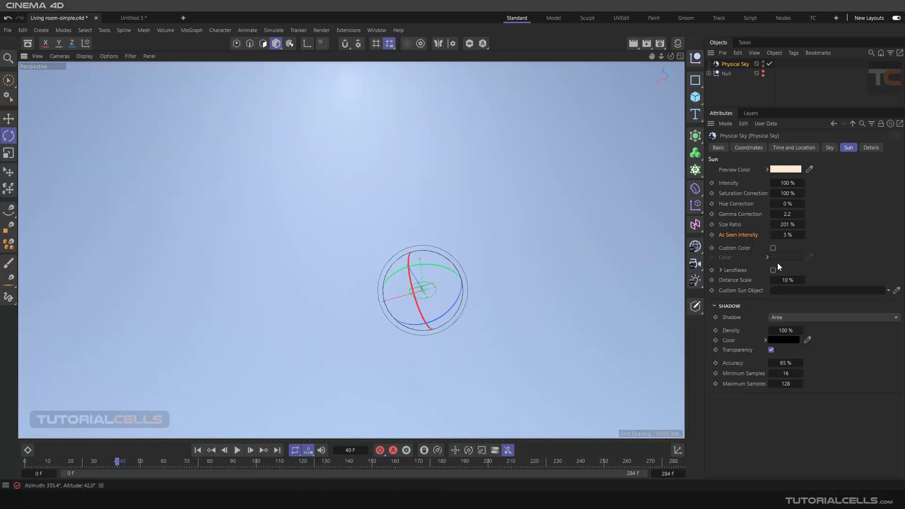
pyautogui.rightClick(803, 236)
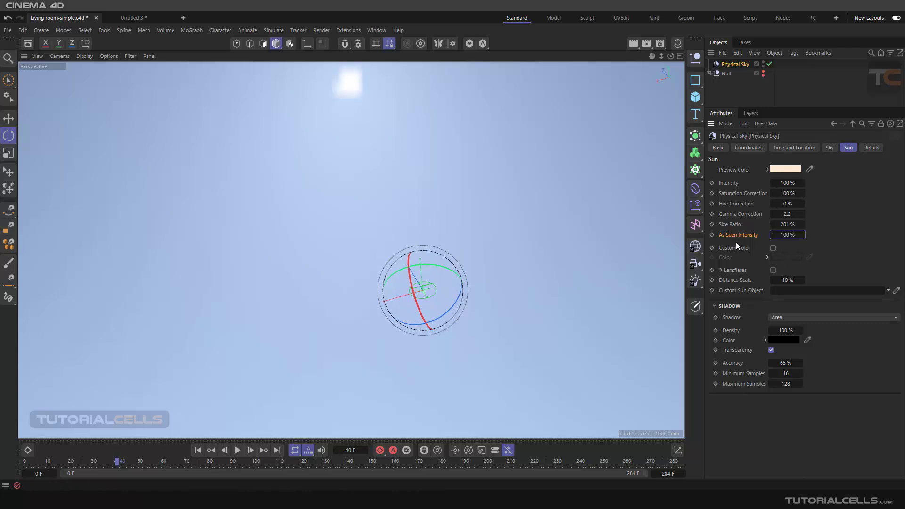
# Step: Make the living room Null visible in the viewport again and frame the sofa and table area
pyautogui.moveTo(409, 253); pyautogui.dragTo(462, 320)
pyautogui.keyDown('alt'); pyautogui.moveTo(489, 310); pyautogui.dragTo(475, 266, button='middle'); pyautogui.keyUp('alt')
pyautogui.click(763, 74)
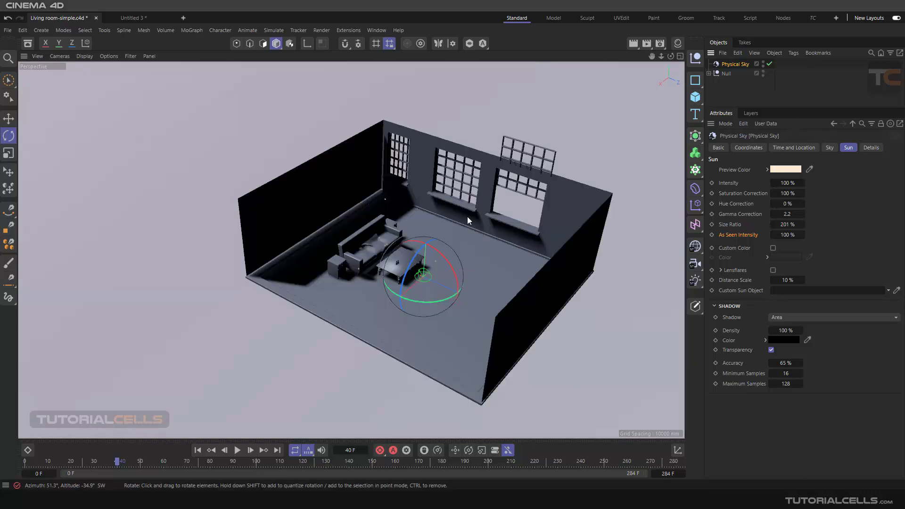
pyautogui.moveTo(411, 253); pyautogui.dragTo(409, 259)
pyautogui.scroll(6, 408, 259)
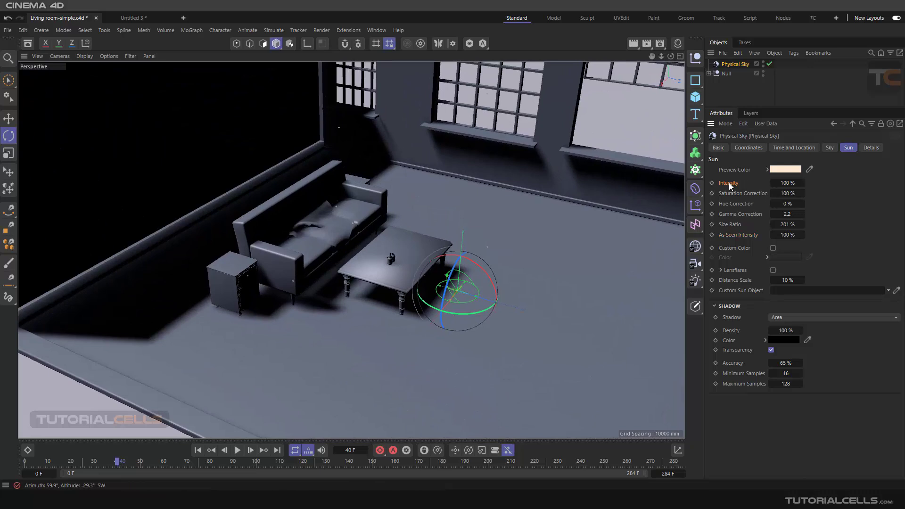
# Step: Set the sun's Intensity to 161 %, and keep its Saturation Correction at 100 % and Gamma Correction at 2.2
pyautogui.moveTo(779, 184); pyautogui.dragTo(824, 204)
pyautogui.rightClick(803, 193)
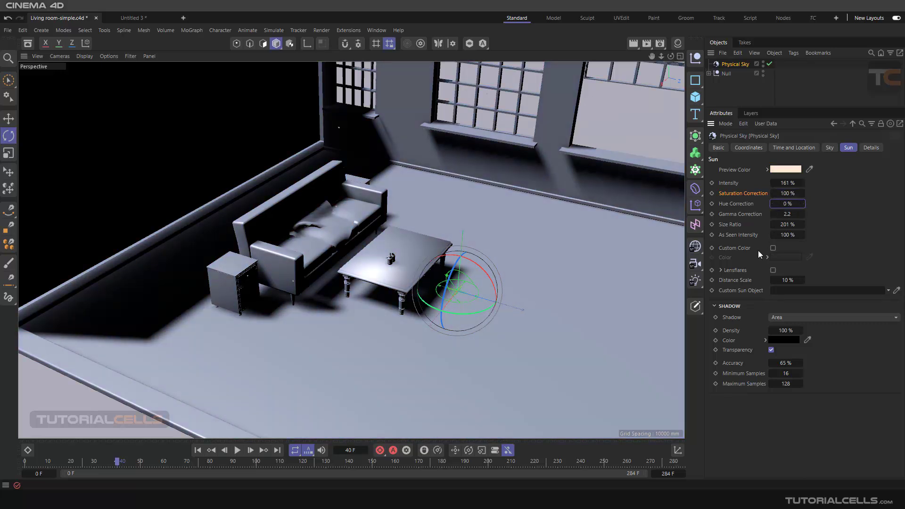
pyautogui.moveTo(785, 214); pyautogui.dragTo(794, 214)
pyautogui.click(740, 224)
# Step: Try a dark blue custom sun color (RGB 69, 94, 112), and disable Custom Color again
pyautogui.click(774, 248)
pyautogui.click(785, 257)
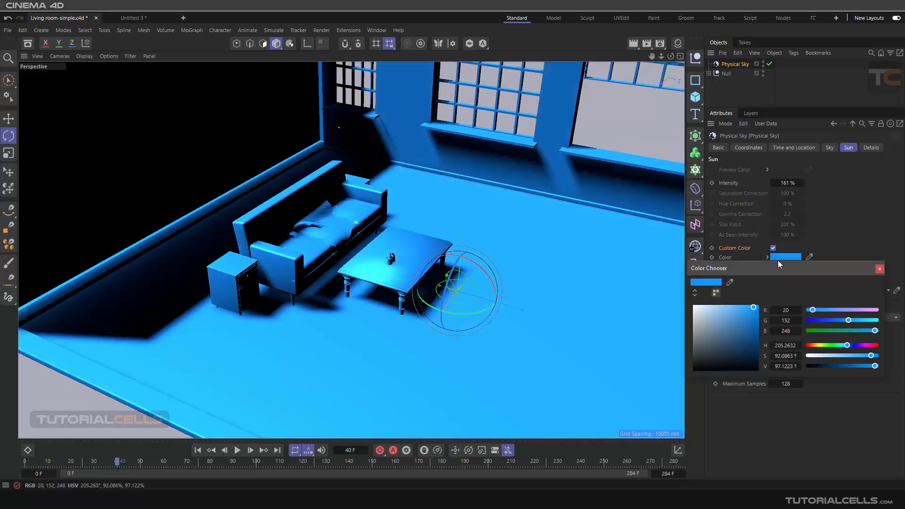
pyautogui.moveTo(703, 311); pyautogui.dragTo(734, 332)
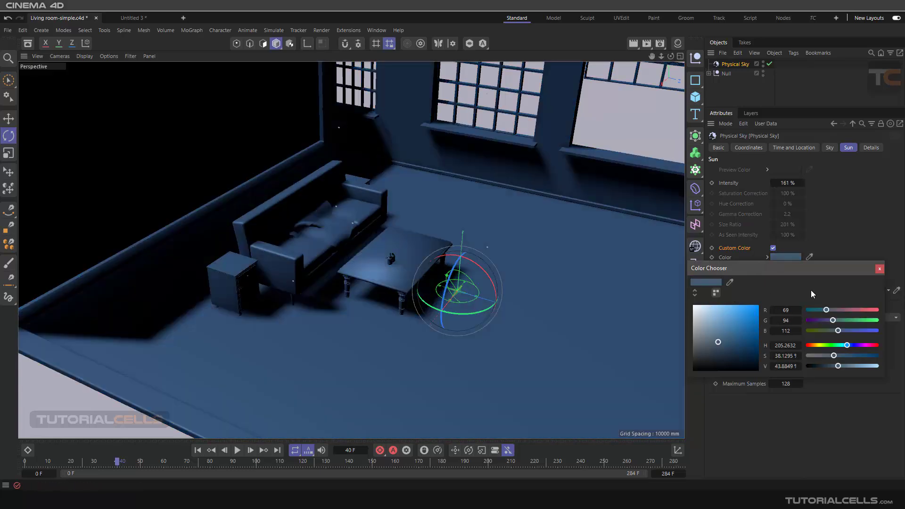
pyautogui.click(880, 268)
pyautogui.click(773, 248)
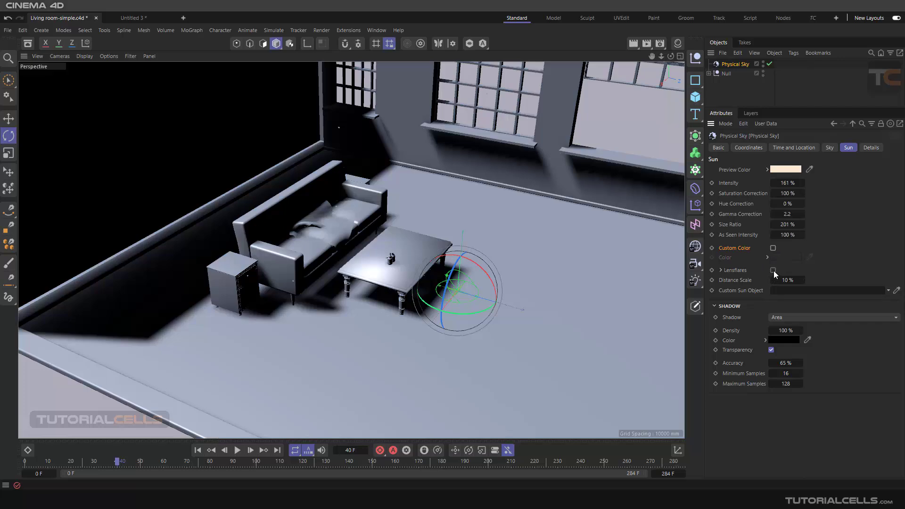
# Step: Enable the sun's Lensflares and hide the living room Null in the viewport
pyautogui.scroll(-4, 400, 264)
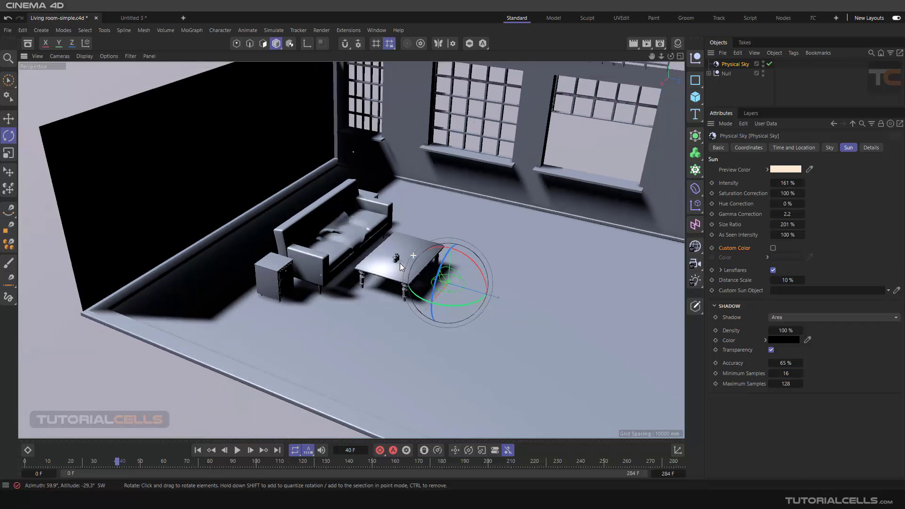
pyautogui.keyDown('alt'); pyautogui.moveTo(400, 263); pyautogui.dragTo(352, 351); pyautogui.keyUp('alt')
pyautogui.scroll(-3, 388, 216)
pyautogui.keyDown('alt'); pyautogui.moveTo(387, 216); pyautogui.dragTo(383, 332); pyautogui.keyUp('alt')
pyautogui.keyDown('alt'); pyautogui.moveTo(384, 332); pyautogui.dragTo(412, 189, button='middle'); pyautogui.keyUp('alt')
pyautogui.scroll(6, 420, 292)
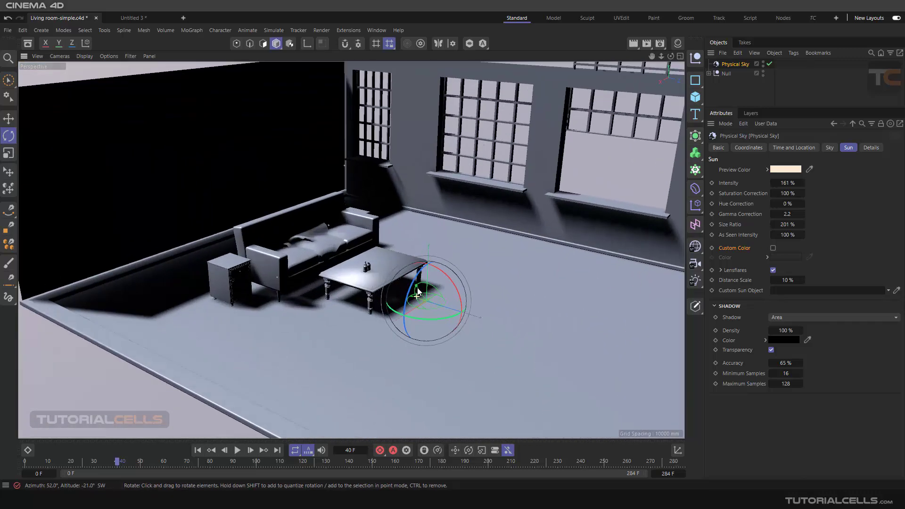
pyautogui.keyDown('alt'); pyautogui.moveTo(419, 290); pyautogui.dragTo(370, 220); pyautogui.keyUp('alt')
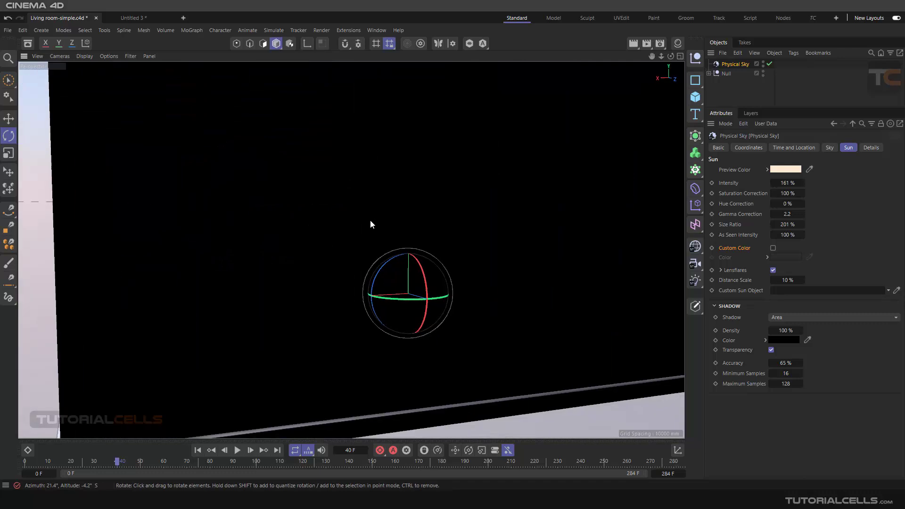
pyautogui.keyDown('alt'); pyautogui.moveTo(370, 220); pyautogui.dragTo(330, 460, button='middle'); pyautogui.keyUp('alt')
pyautogui.keyDown('alt'); pyautogui.moveTo(445, 27); pyautogui.dragTo(439, 102); pyautogui.keyUp('alt')
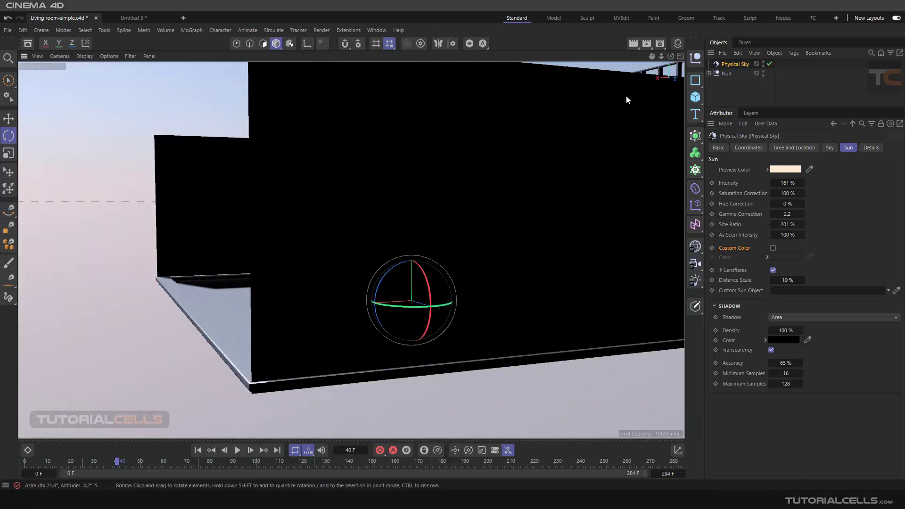
pyautogui.click(763, 74)
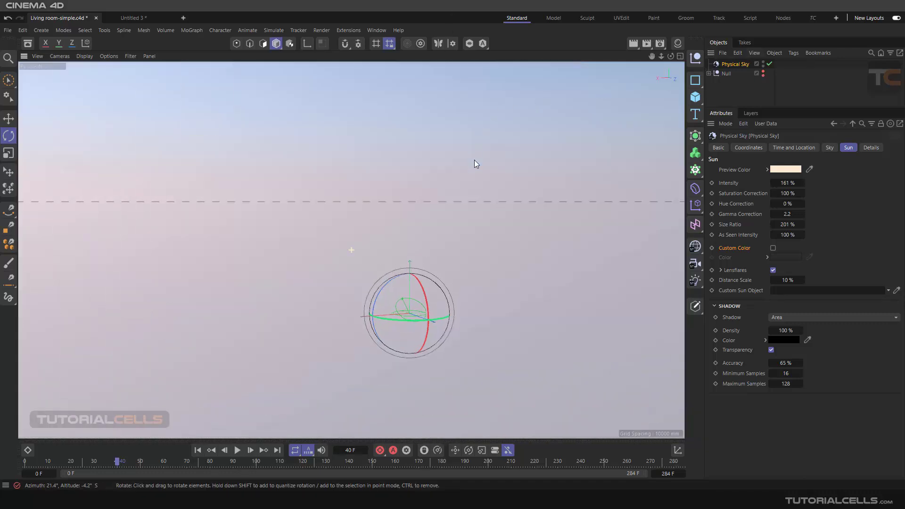
# Step: Look up at the open sky and render the current view to check the lens flare
pyautogui.moveTo(475, 160)
pyautogui.keyDown('alt'); pyautogui.mouseDown()
pyautogui.moveTo(414, 188)
pyautogui.moveTo(411, 141)
pyautogui.moveTo(404, 140)
pyautogui.moveTo(429, 144)
pyautogui.mouseUp(); pyautogui.keyUp('alt')
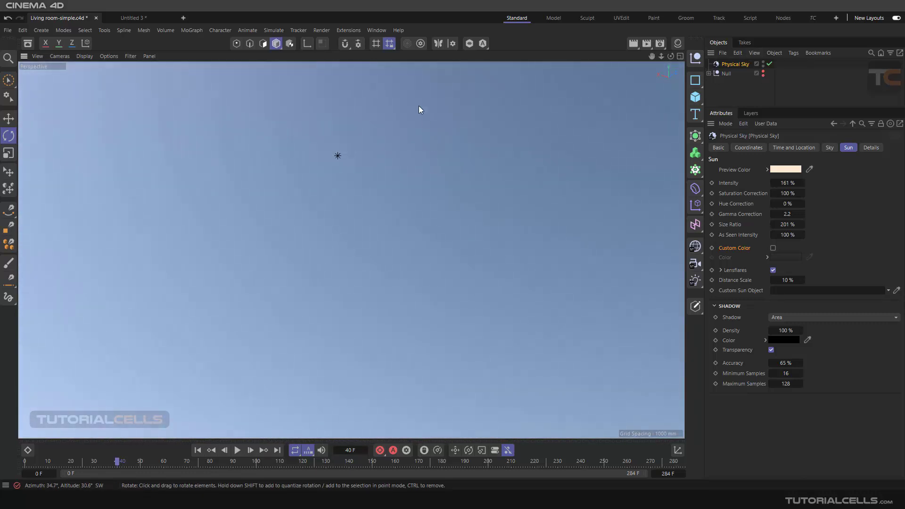
pyautogui.click(632, 43)
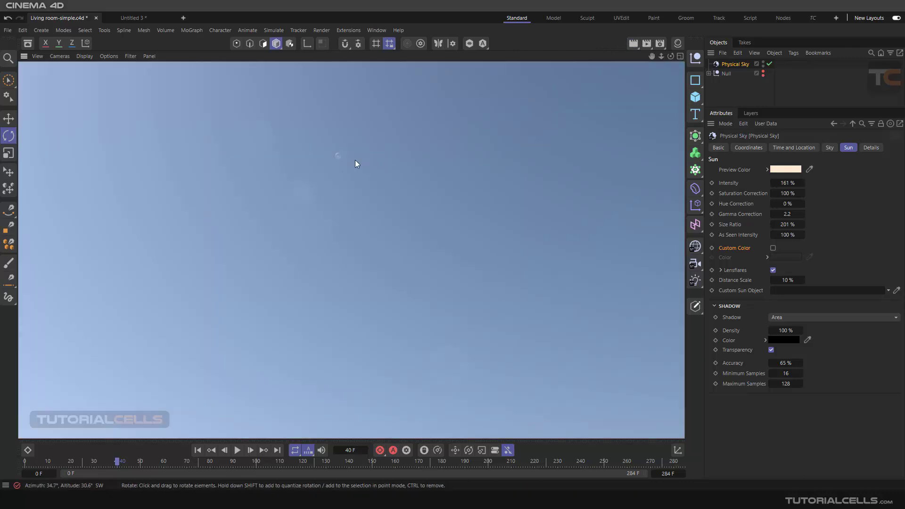
# Step: Set the lens flare's Flare Intensity to 48 % and render the view facing the sun
pyautogui.keyDown('alt'); pyautogui.moveTo(355, 164); pyautogui.dragTo(286, 141); pyautogui.keyUp('alt')
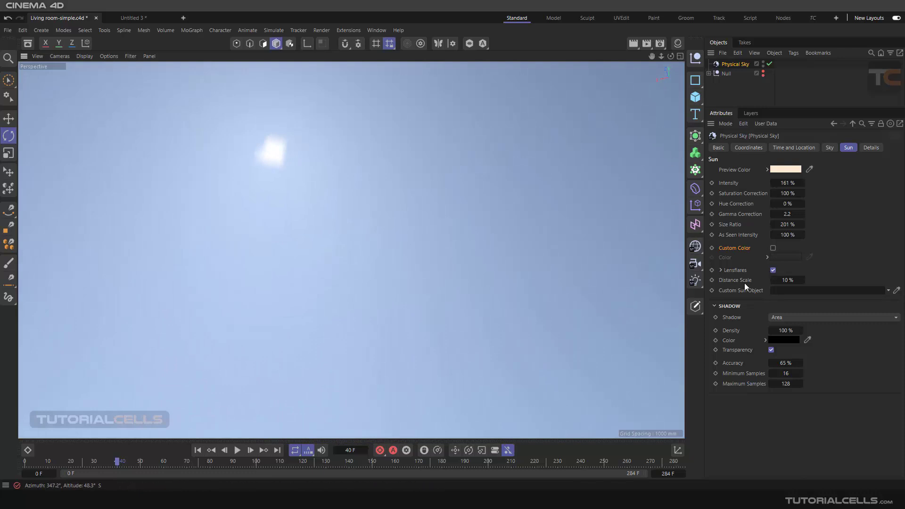
pyautogui.click(721, 270)
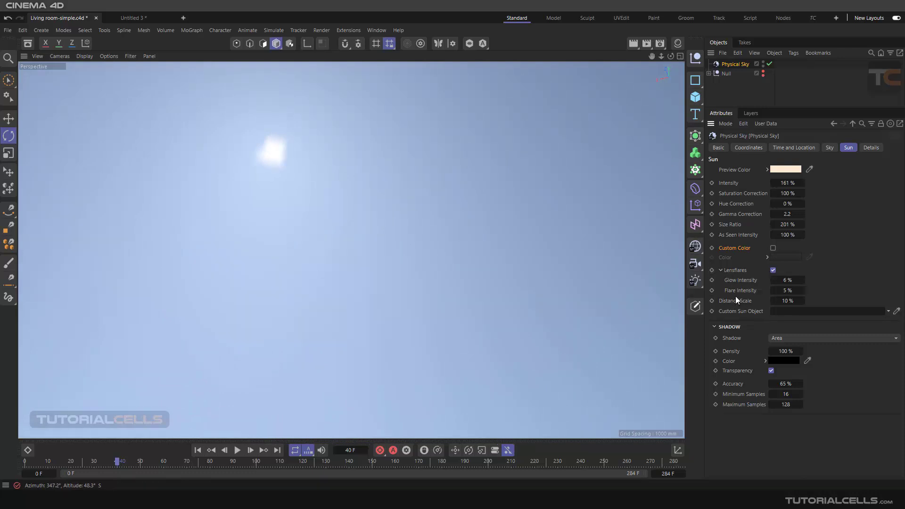
pyautogui.moveTo(783, 291); pyautogui.dragTo(791, 291)
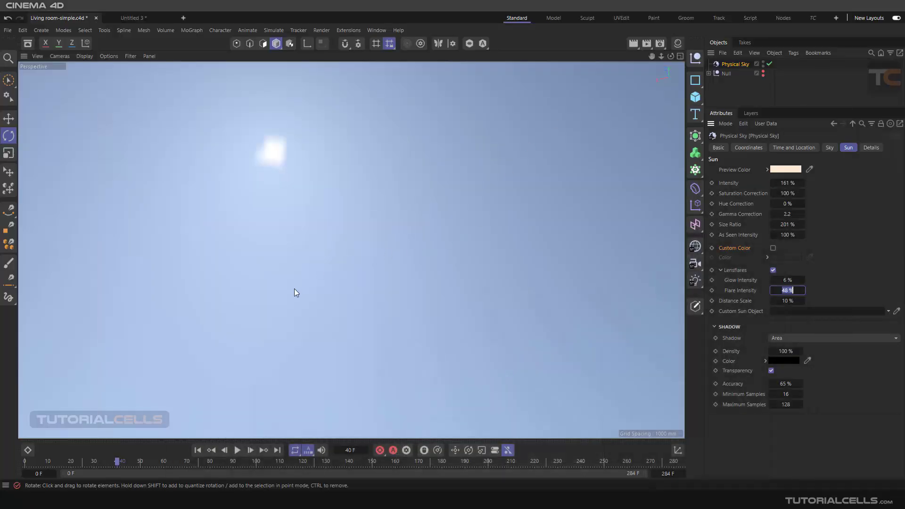
pyautogui.click(634, 44)
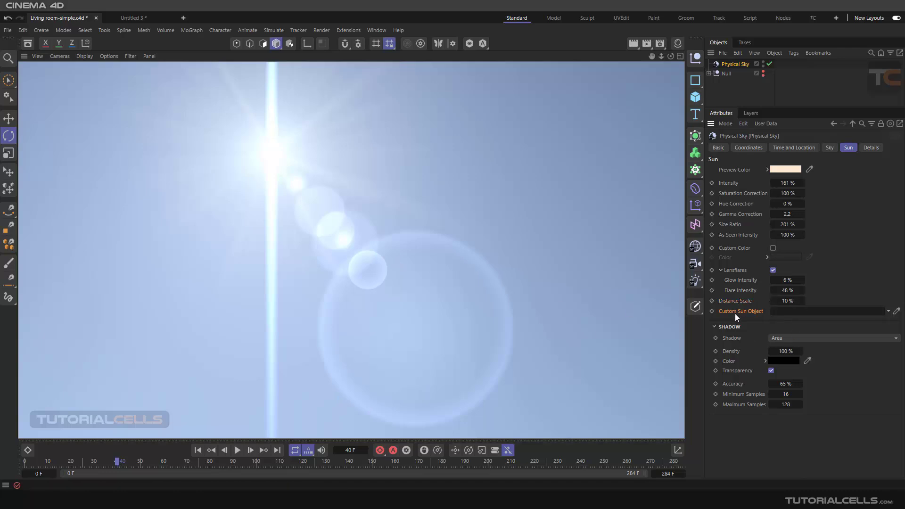
# Step: Disable the sun's Lensflares and make the living room Null visible again, viewed from its open side
pyautogui.click(773, 270)
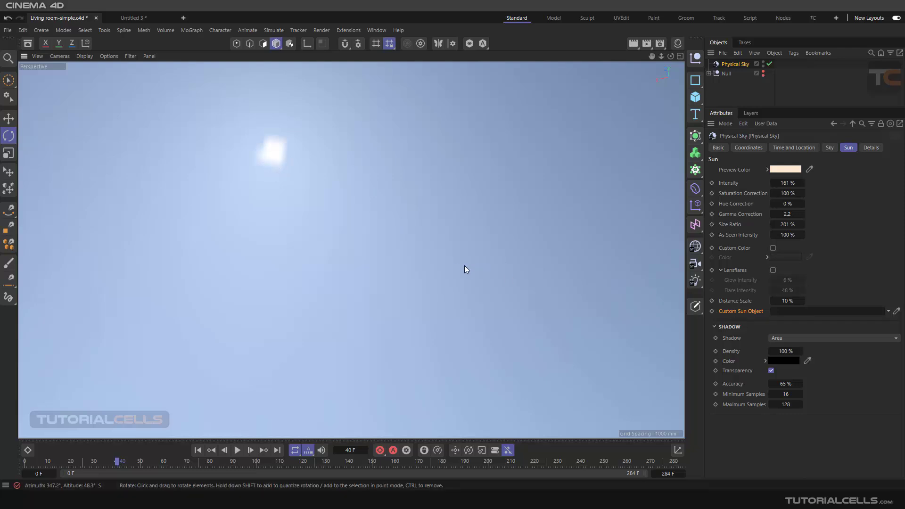
pyautogui.keyDown('alt'); pyautogui.moveTo(465, 266); pyautogui.dragTo(548, 326); pyautogui.keyUp('alt')
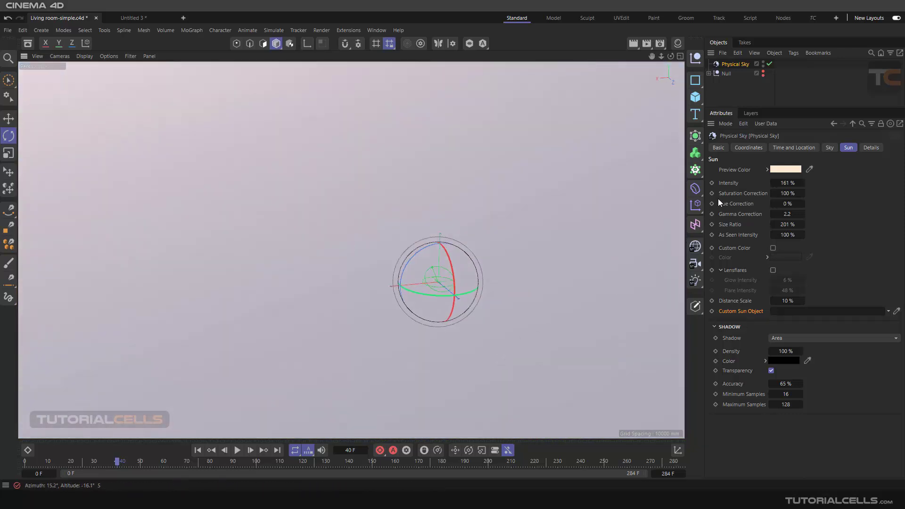
pyautogui.click(763, 71)
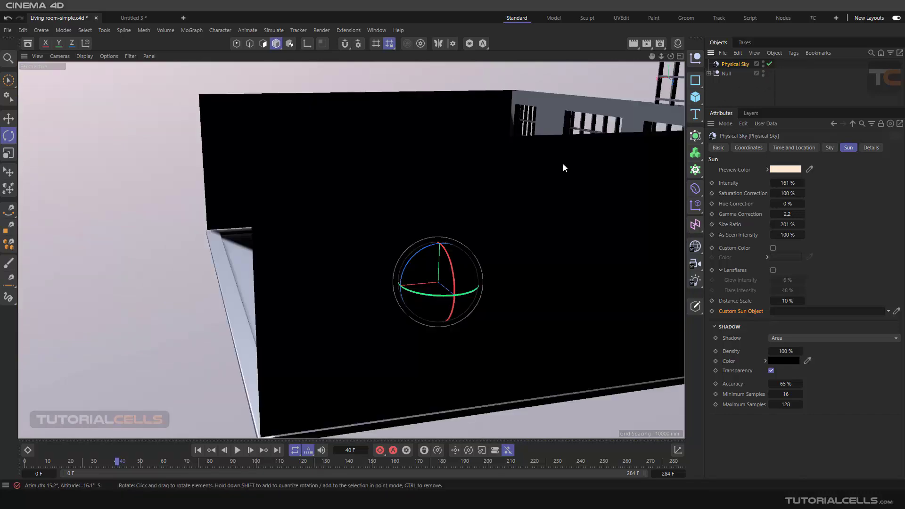
pyautogui.keyDown('alt'); pyautogui.moveTo(424, 282); pyautogui.dragTo(288, 296); pyautogui.keyUp('alt')
pyautogui.keyDown('alt'); pyautogui.moveTo(289, 296); pyautogui.dragTo(422, 275, button='middle'); pyautogui.keyUp('alt')
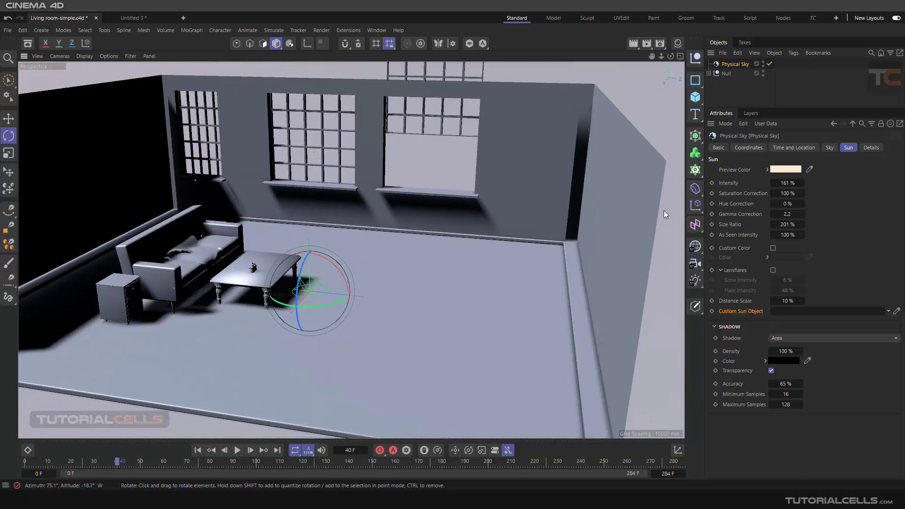
# Step: Add a Light to the scene and raise it above the room's floor
pyautogui.click(695, 280)
pyautogui.keyDown('alt'); pyautogui.moveTo(373, 280); pyautogui.dragTo(427, 308); pyautogui.keyUp('alt')
pyautogui.click(9, 118)
pyautogui.moveTo(369, 243); pyautogui.dragTo(370, 181)
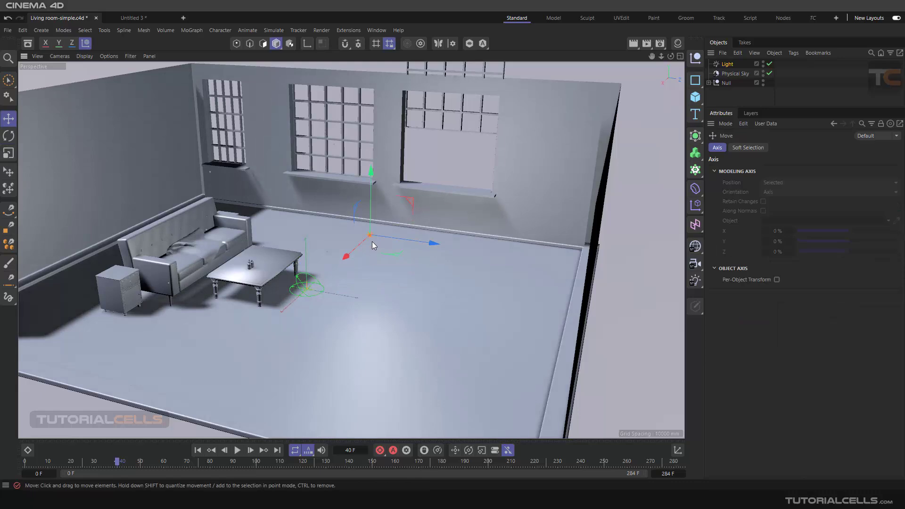
# Step: Assign the Light as the Physical Sky's Custom Sun Object
pyautogui.click(734, 75)
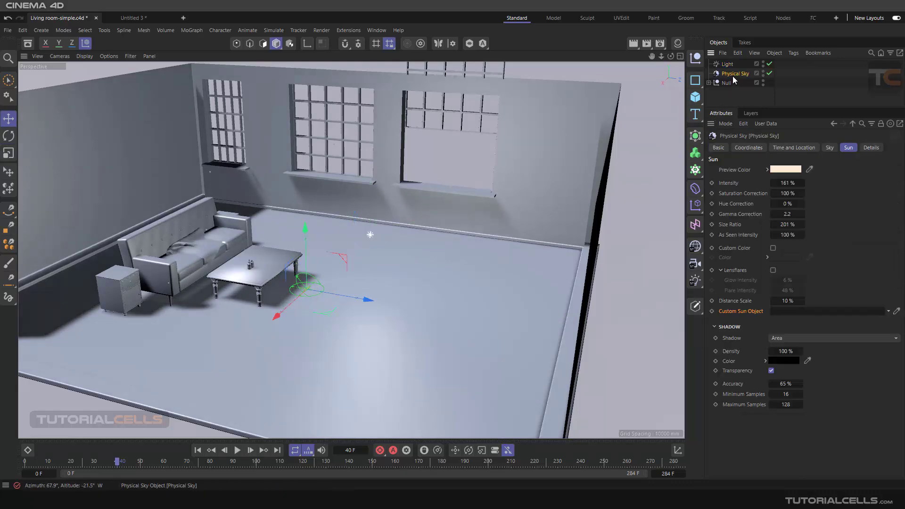
pyautogui.moveTo(728, 64); pyautogui.dragTo(805, 315)
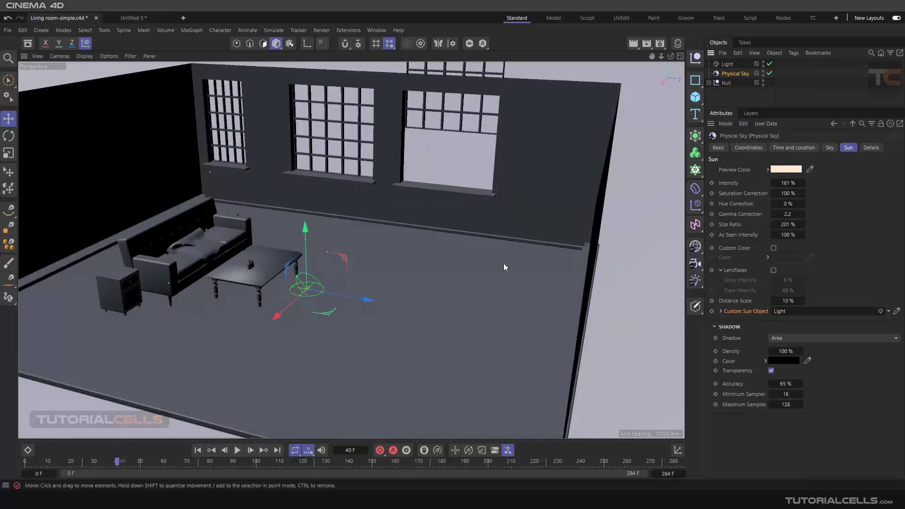
# Step: Examine the settings of the Light used as Custom Sun Object, including its Lens, Photometric, General, Details and Visibility options
pyautogui.click(720, 312)
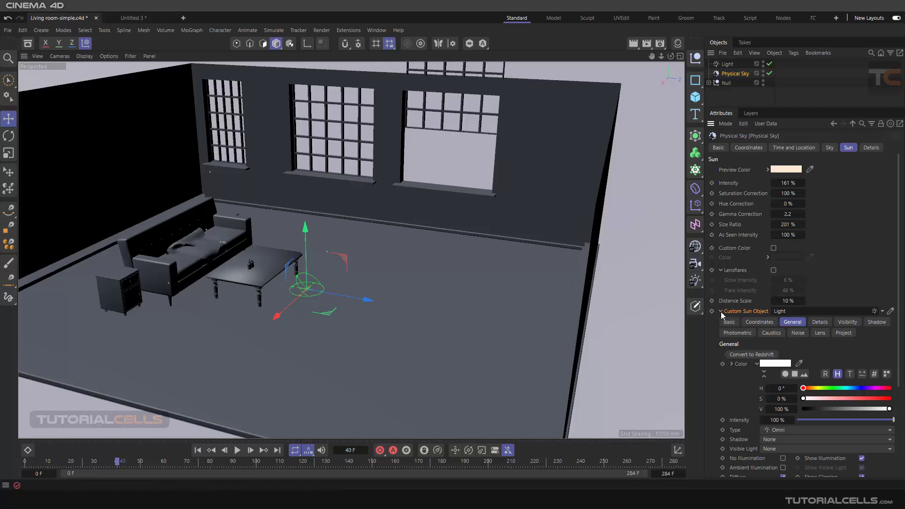
pyautogui.click(817, 335)
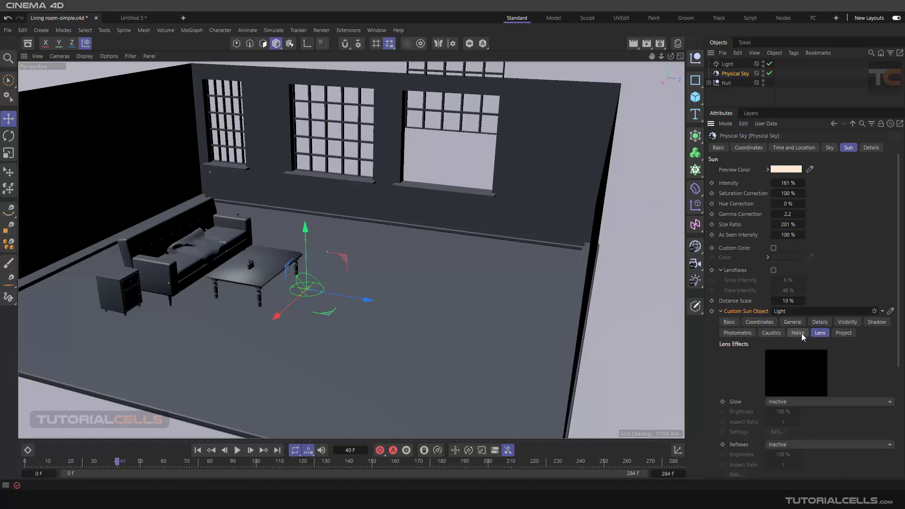
pyautogui.click(801, 333)
pyautogui.click(780, 334)
pyautogui.click(738, 332)
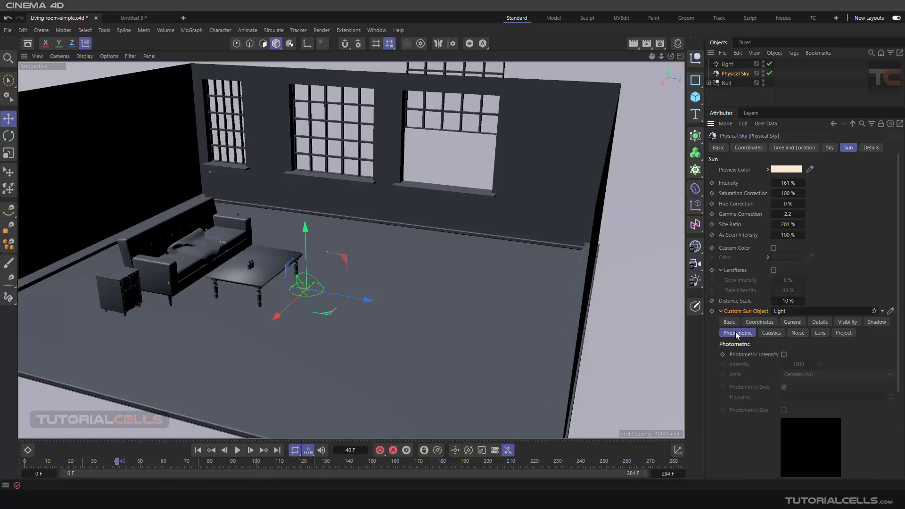
pyautogui.click(765, 324)
pyautogui.click(793, 322)
pyautogui.click(820, 322)
pyautogui.click(838, 322)
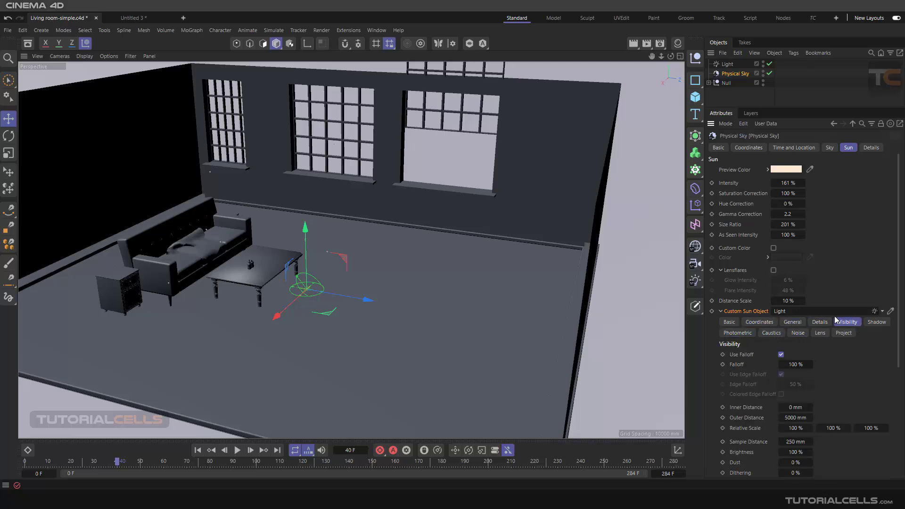
pyautogui.click(721, 312)
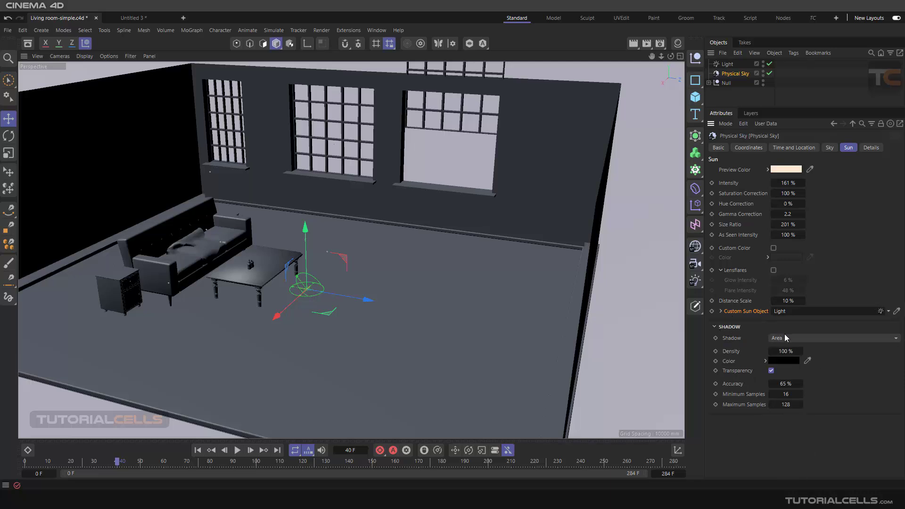
# Step: Clear the Physical Sky's Custom Sun Object and delete the Light from the scene
pyautogui.click(728, 64)
pyautogui.click(679, 450)
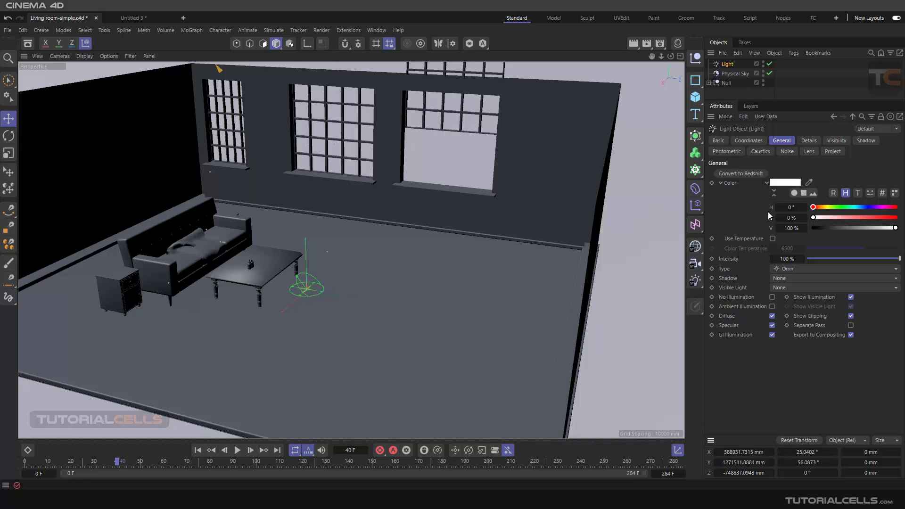
pyautogui.click(734, 74)
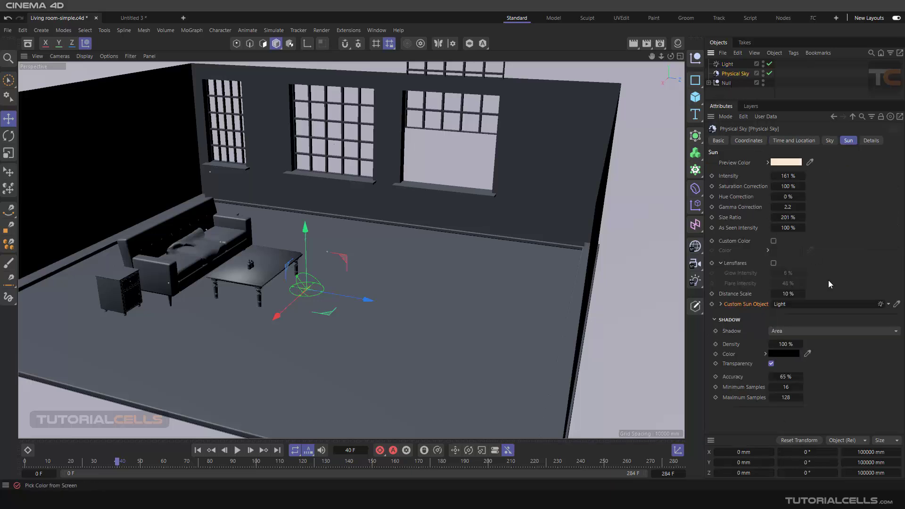
pyautogui.click(889, 304)
pyautogui.click(880, 317)
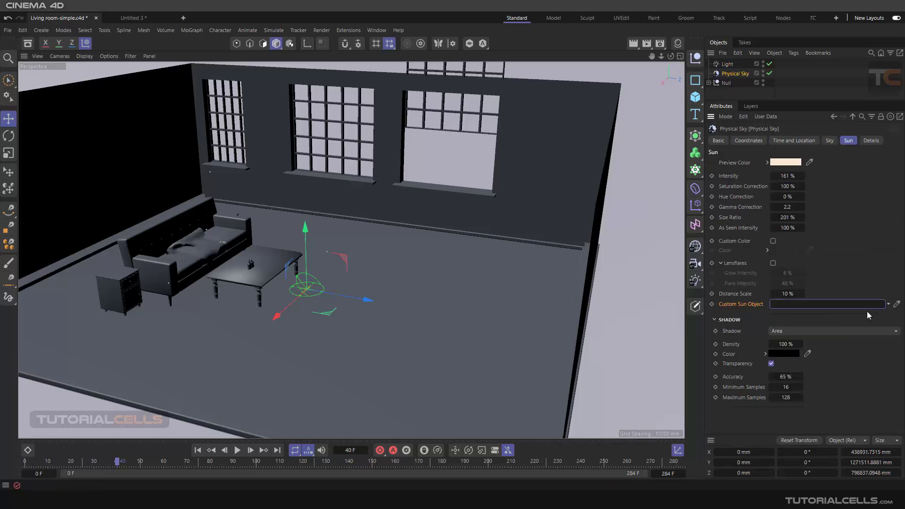
pyautogui.click(728, 64)
pyautogui.press('Delete')
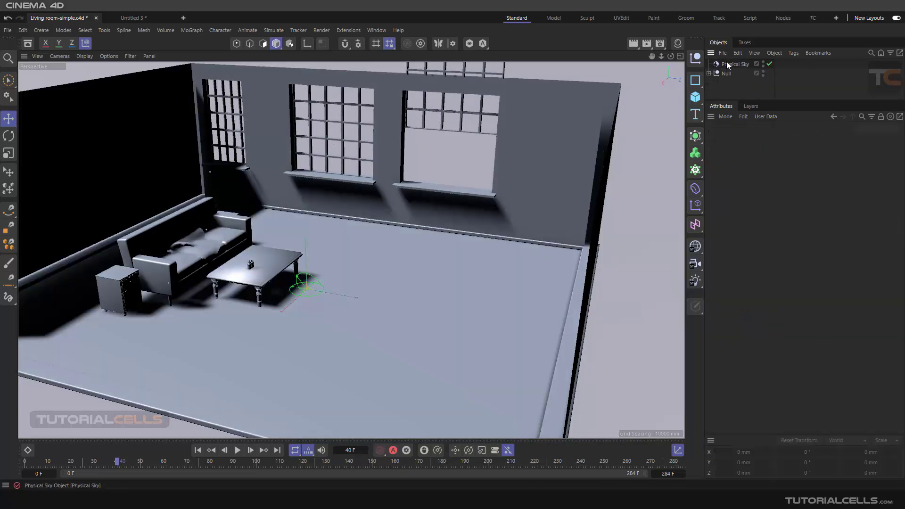
# Step: Render a closer view of the sofa and table to the Picture Viewer and check the Physical Sky's shadows
pyautogui.click(729, 65)
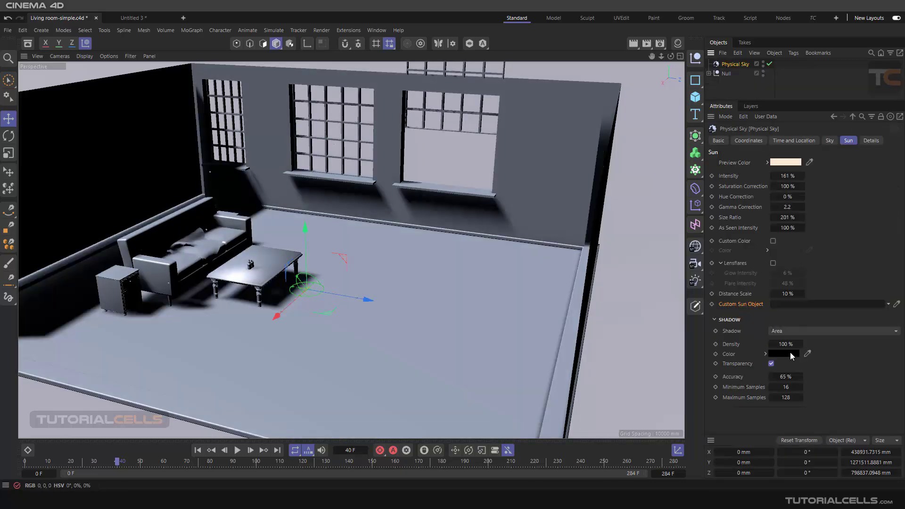
pyautogui.keyDown('alt'); pyautogui.moveTo(308, 350); pyautogui.dragTo(312, 347); pyautogui.keyUp('alt')
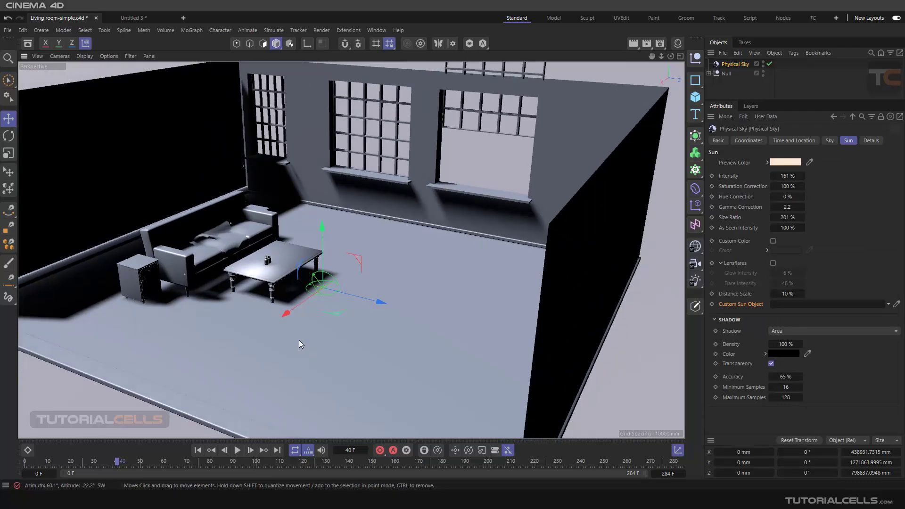
pyautogui.keyDown('alt'); pyautogui.moveTo(313, 347); pyautogui.dragTo(363, 365, button='middle'); pyautogui.keyUp('alt')
pyautogui.scroll(4, 354, 319)
pyautogui.scroll(2, 356, 316)
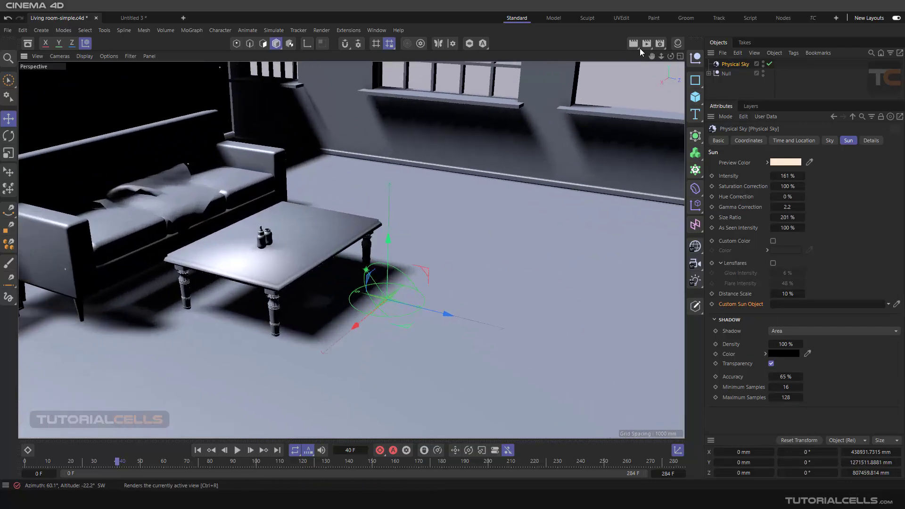
pyautogui.click(646, 44)
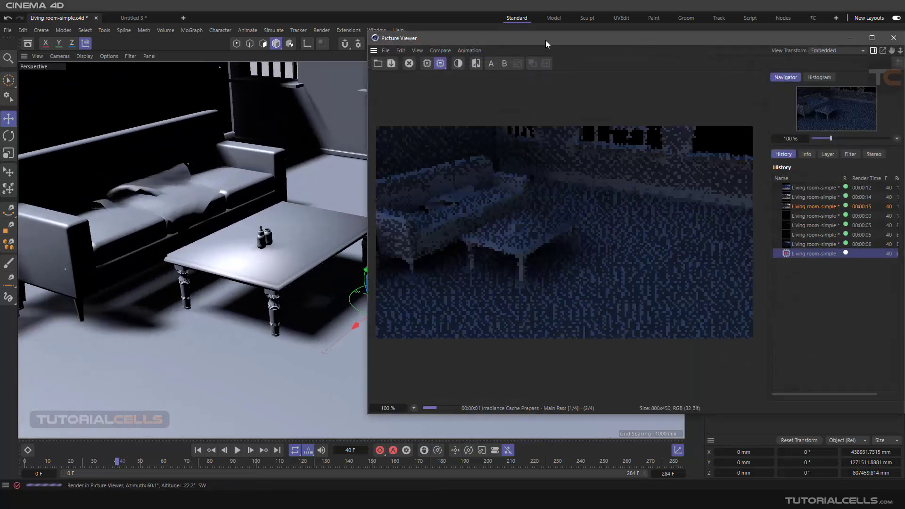
pyautogui.moveTo(545, 41); pyautogui.dragTo(489, 41)
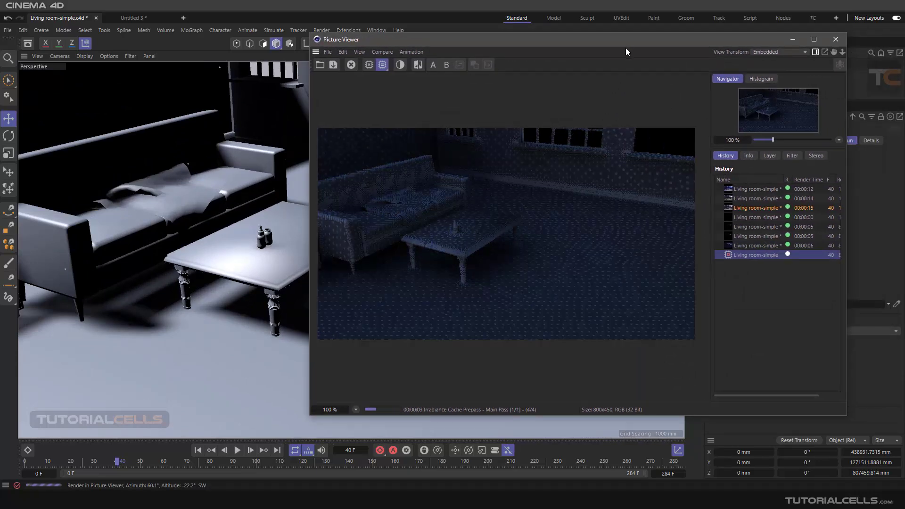
pyautogui.moveTo(626, 42); pyautogui.dragTo(514, 46)
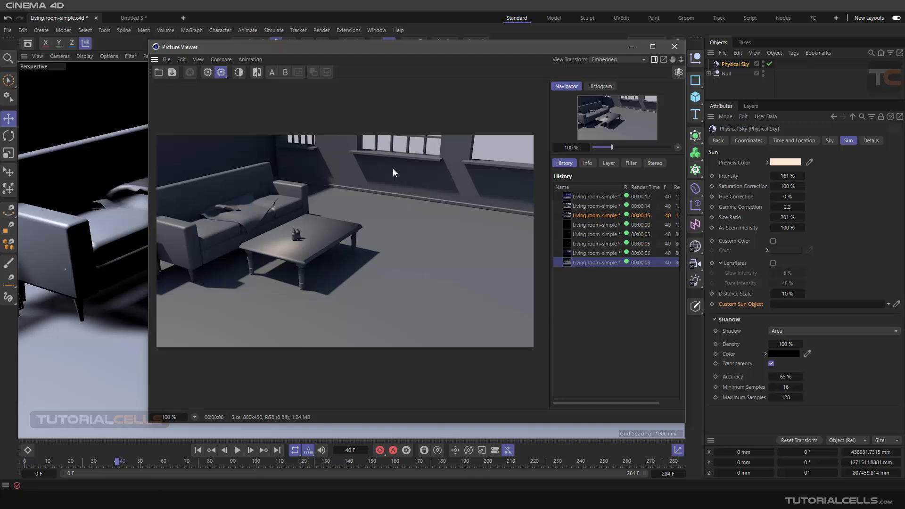
pyautogui.click(673, 47)
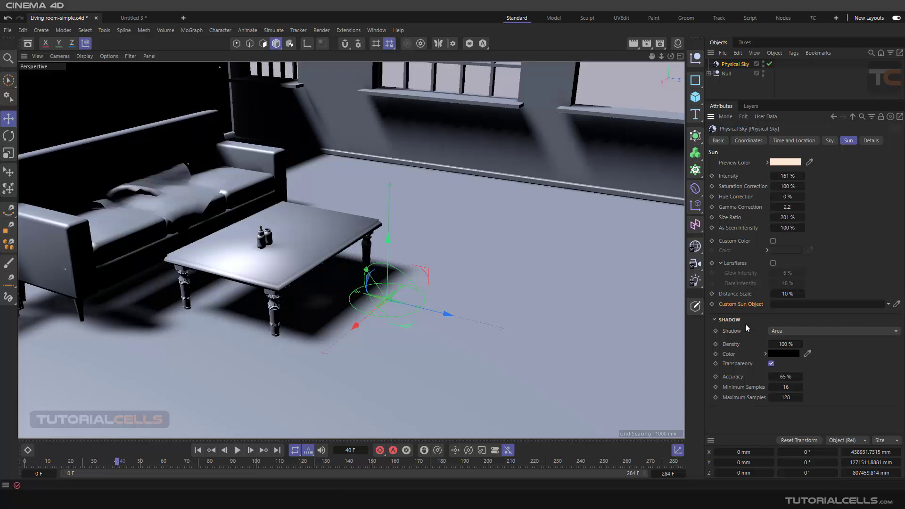
# Step: Examine the Shadow types available for the Physical Sky's sun, keeping Area selected
pyautogui.click(774, 331)
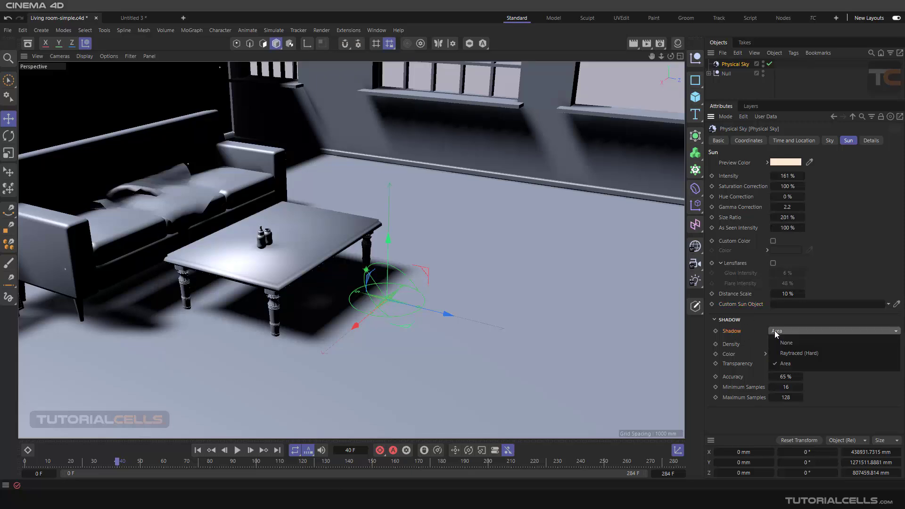
pyautogui.click(830, 393)
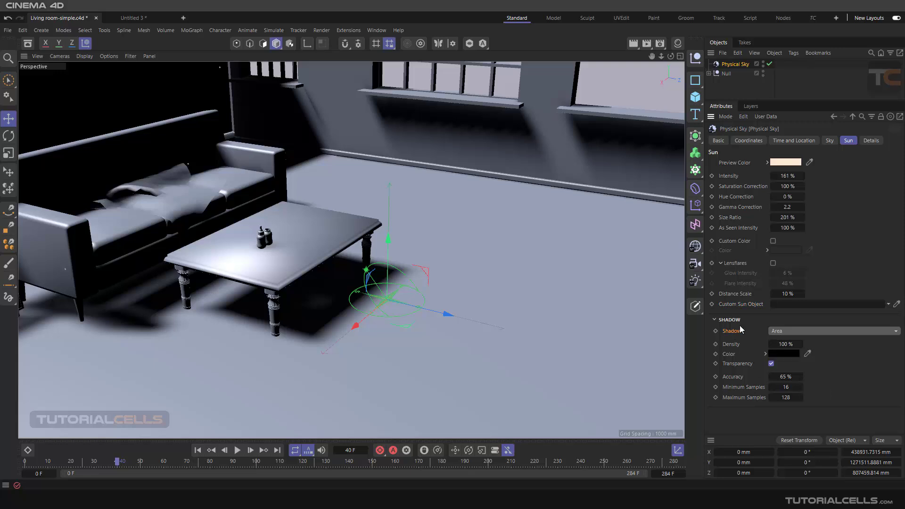